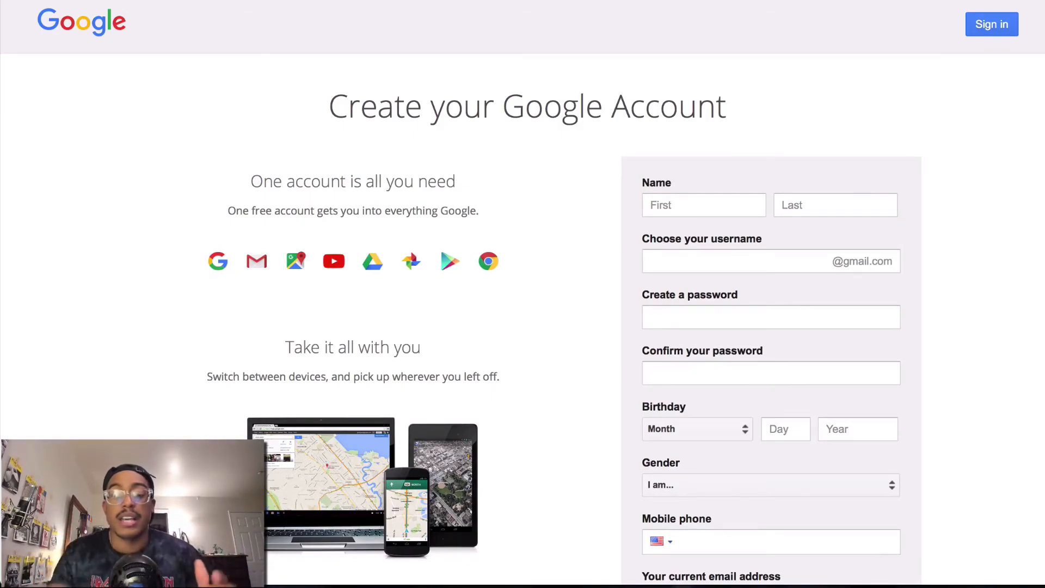
Enter the account holder's first and last name, the chosen username, and the password twice
{"action": "left_click", "coordinate": [706, 208]}
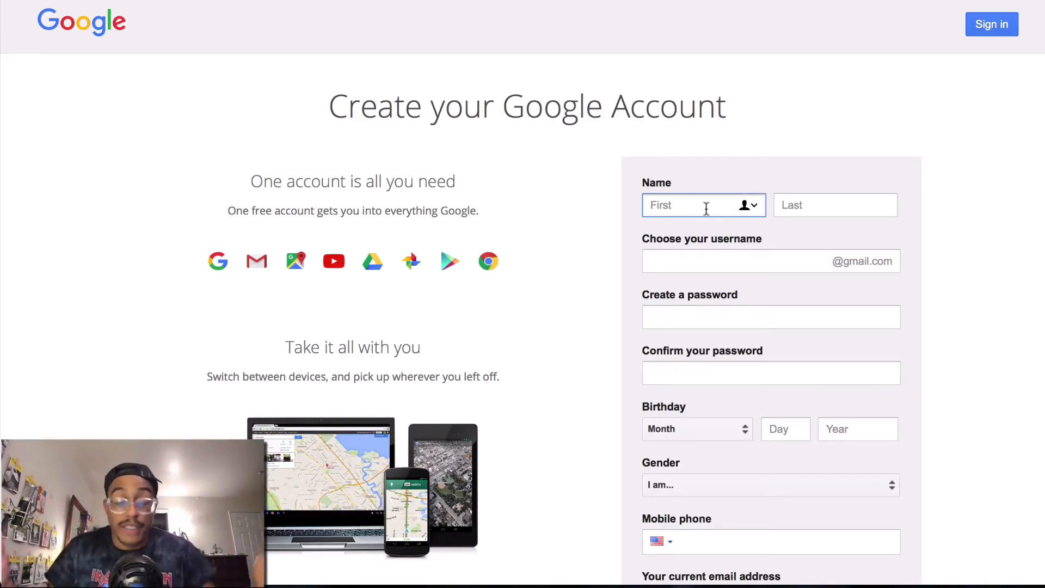
{"action": "key", "text": "Tab"}
{"action": "key", "text": "Tab"}
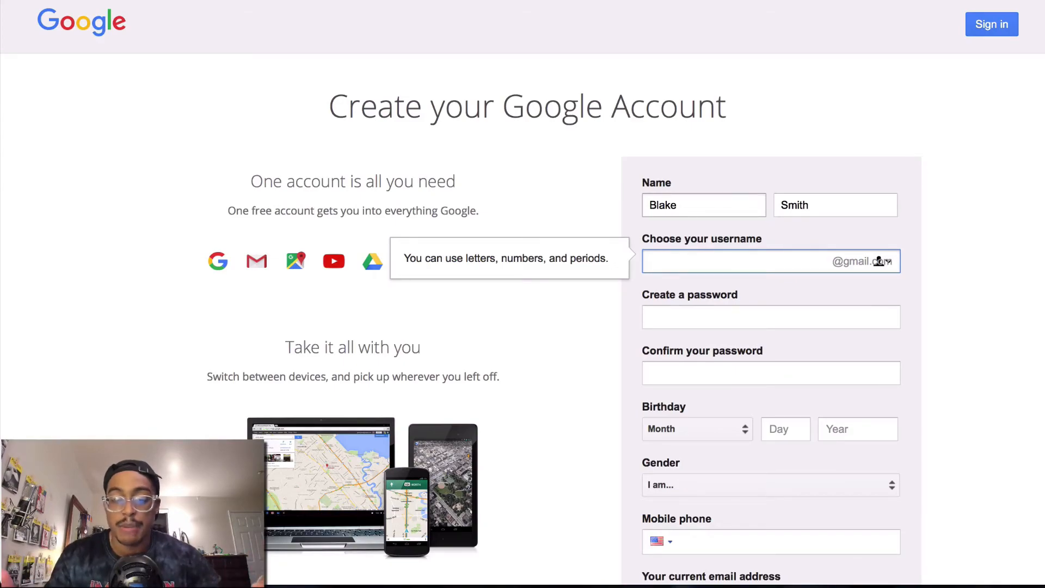
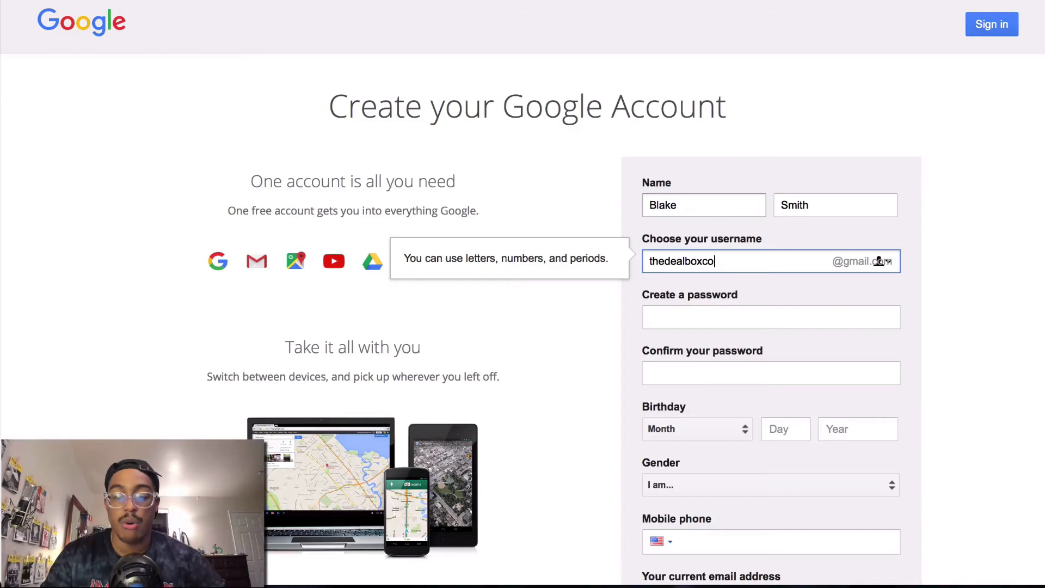
{"action": "left_click", "coordinate": [704, 318]}
{"action": "type", "text": "•••••••••"}
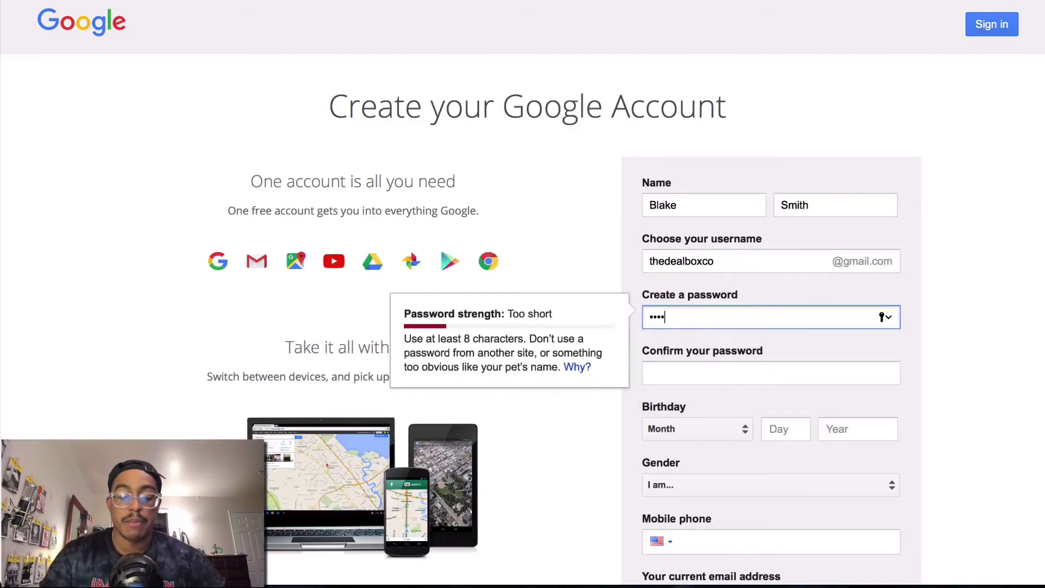
{"action": "key", "text": "Tab"}
{"action": "type", "text": "•••••••••"}
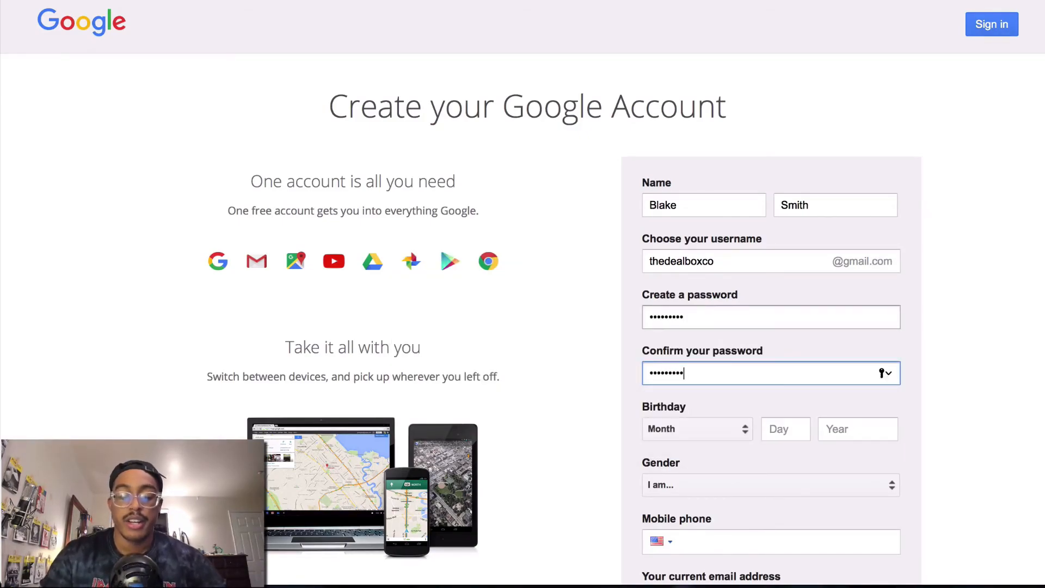
{"action": "left_click", "coordinate": [710, 432]}
{"action": "left_click", "coordinate": [696, 362]}
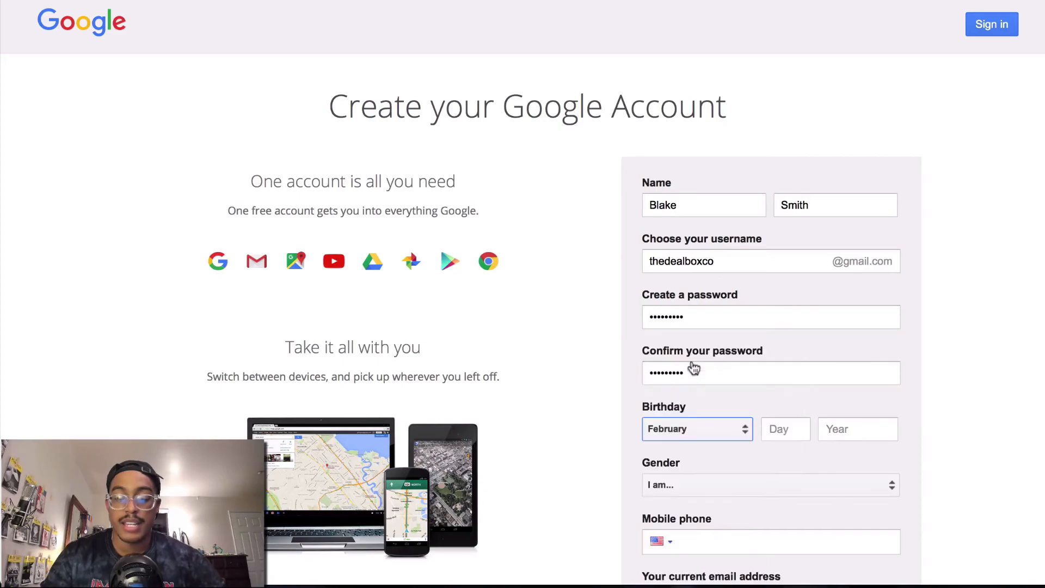
{"action": "left_click", "coordinate": [788, 433]}
{"action": "type", "text": "06"}
{"action": "left_click", "coordinate": [844, 436]}
{"action": "type", "text": "1994"}
{"action": "scroll", "coordinate": [687, 505], "scroll_direction": "down", "scroll_amount": 3}
{"action": "left_click", "coordinate": [681, 342]}
{"action": "left_click", "coordinate": [681, 354]}
Fill in the mobile number and current e-mail address, fixing the domain typo, and submit the form
{"action": "left_click", "coordinate": [695, 386]}
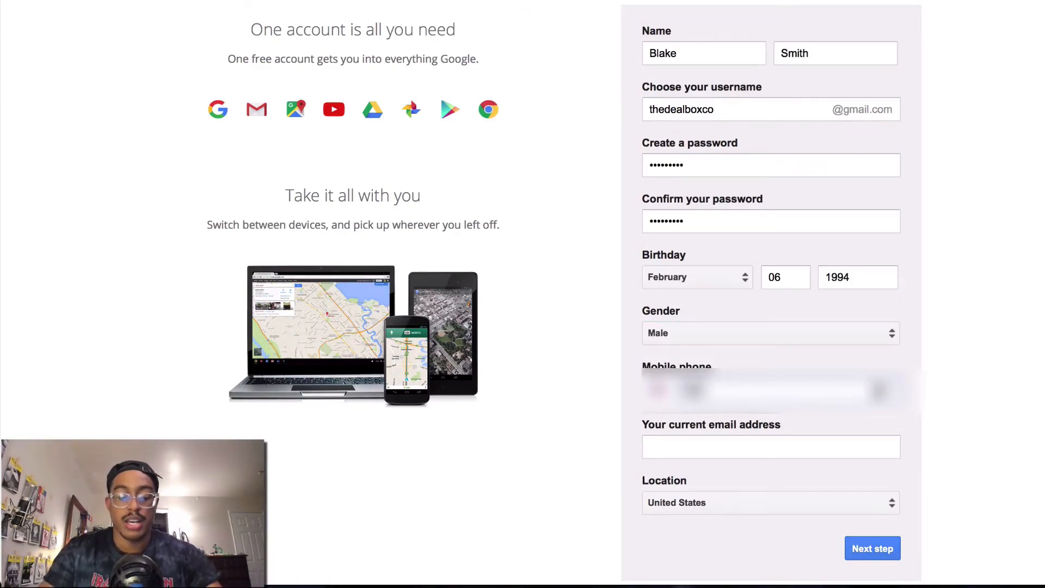
{"action": "type", "text": "5555"}
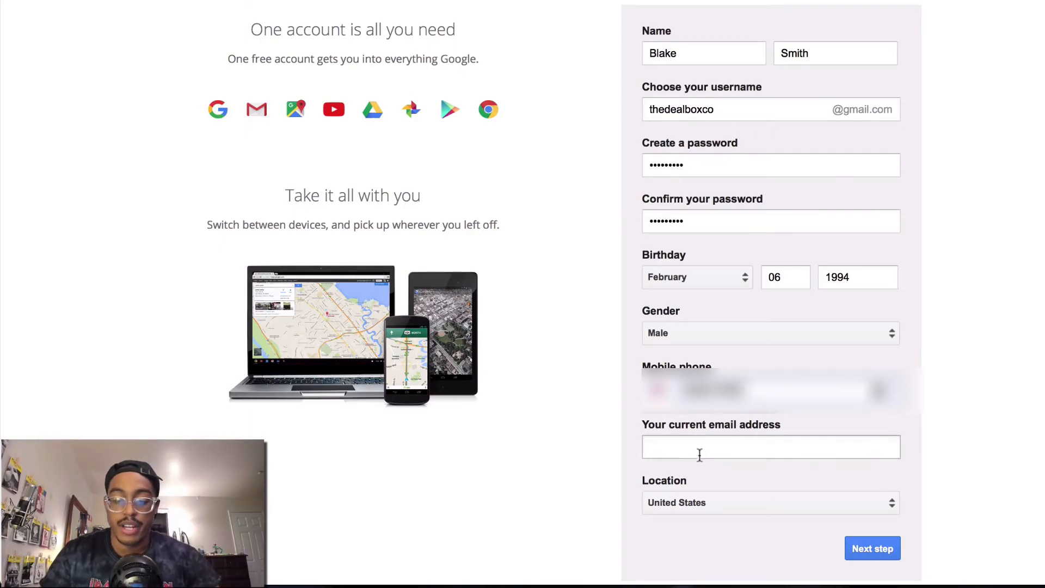
{"action": "left_click", "coordinate": [698, 452]}
{"action": "scroll", "coordinate": [700, 453], "scroll_direction": "down", "scroll_amount": 2}
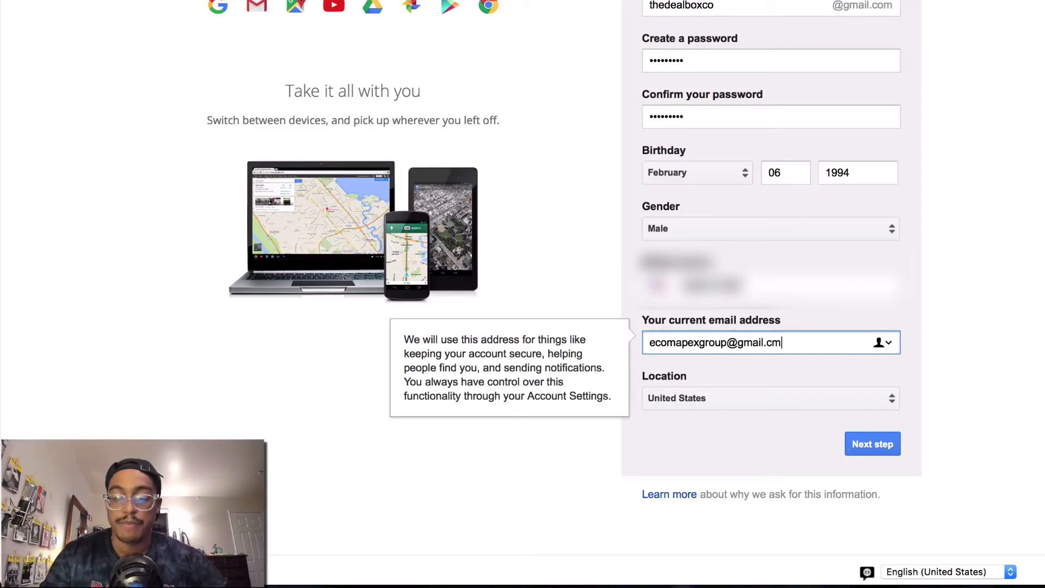
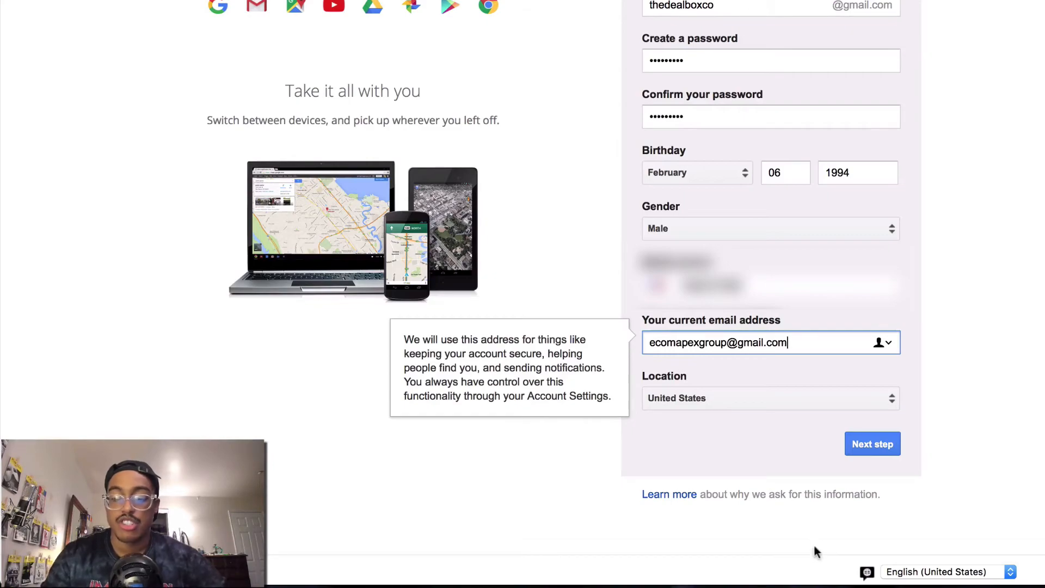
{"action": "left_click", "coordinate": [871, 452]}
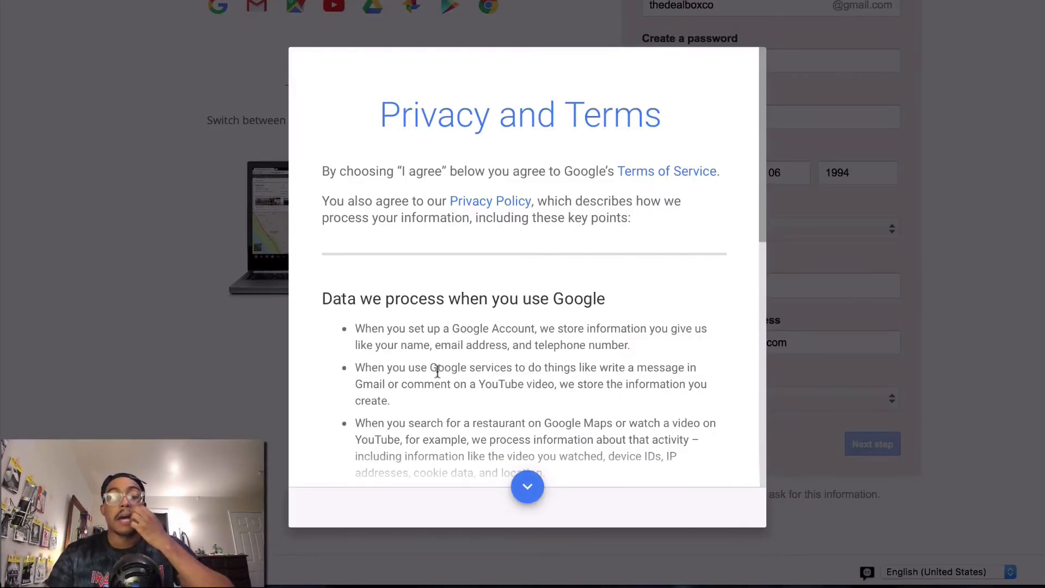
Agree to Google's terms, receive the verification code by text, and submit it
{"action": "scroll", "coordinate": [408, 370], "scroll_direction": "down", "scroll_amount": 10}
{"action": "left_click", "coordinate": [681, 511]}
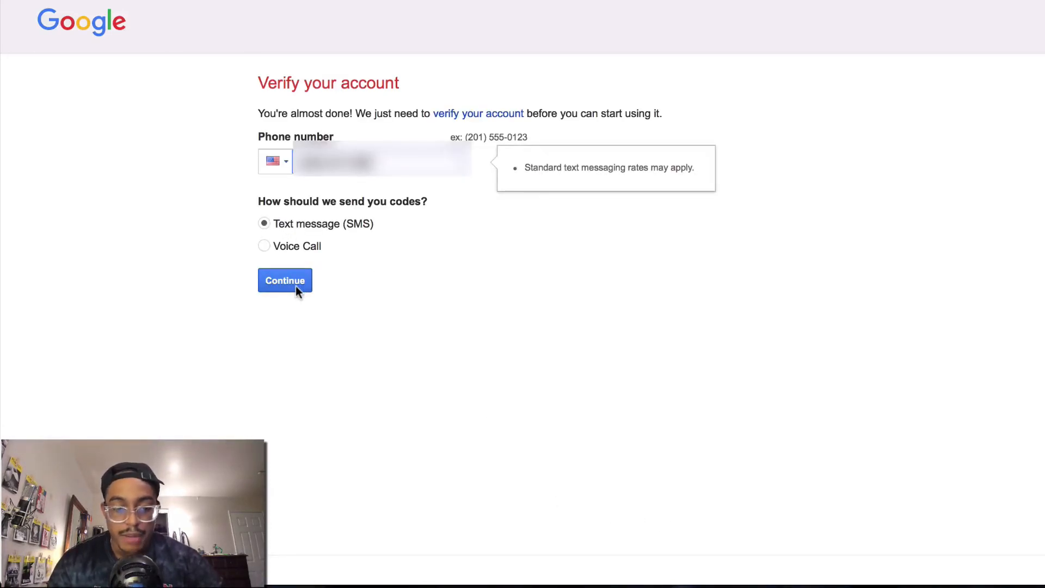
{"action": "left_click", "coordinate": [295, 286]}
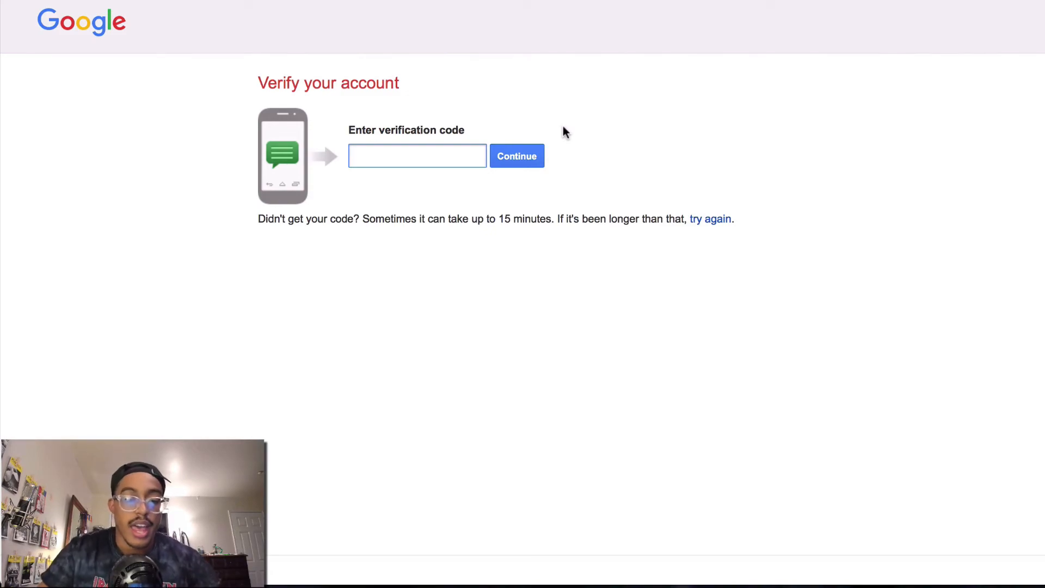
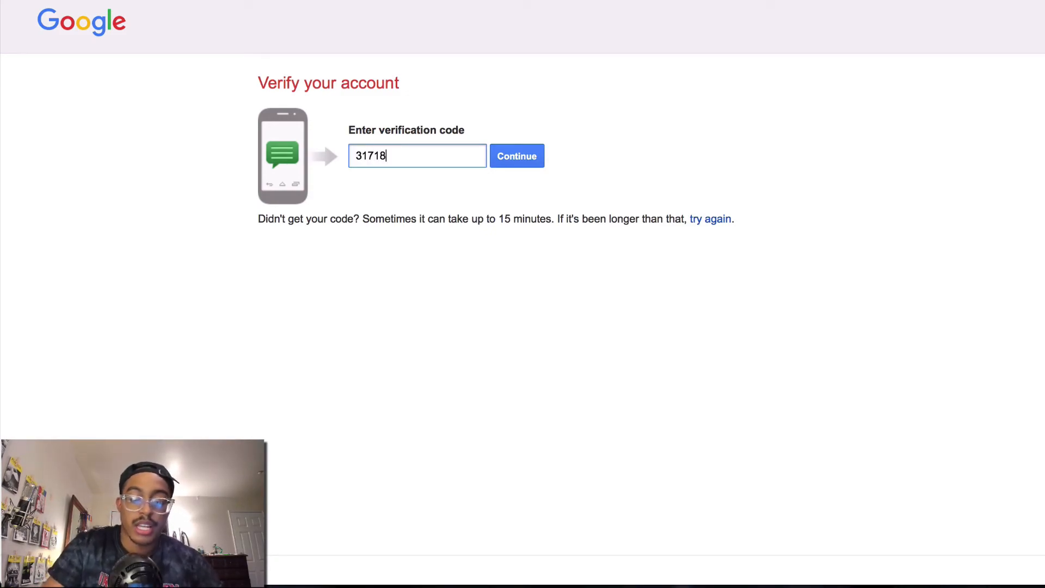
{"action": "left_click", "coordinate": [538, 163]}
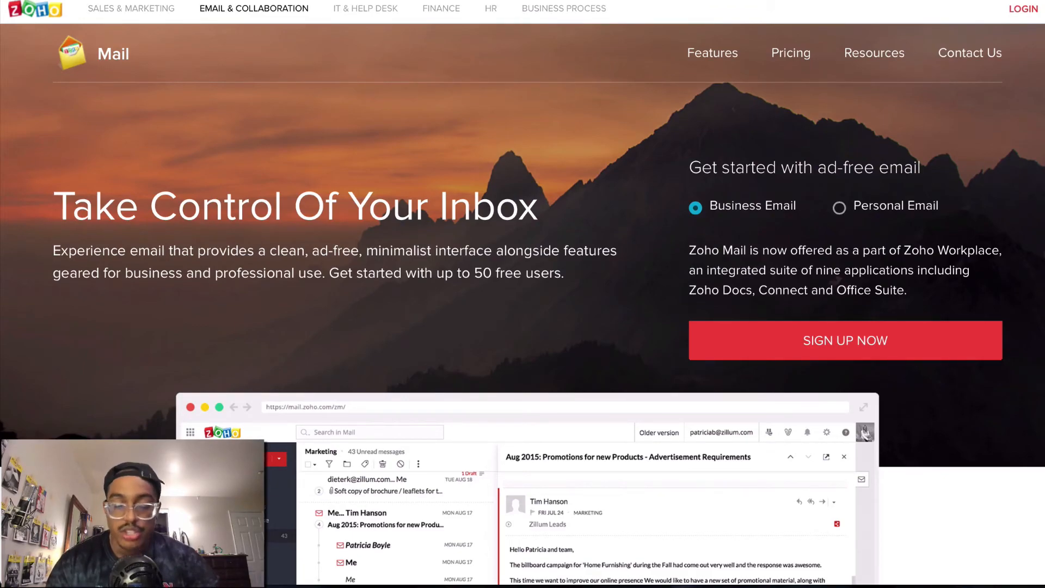
Start the Zoho Mail sign-up and pick the FREE plan
{"action": "scroll", "coordinate": [504, 154], "scroll_direction": "down", "scroll_amount": 3}
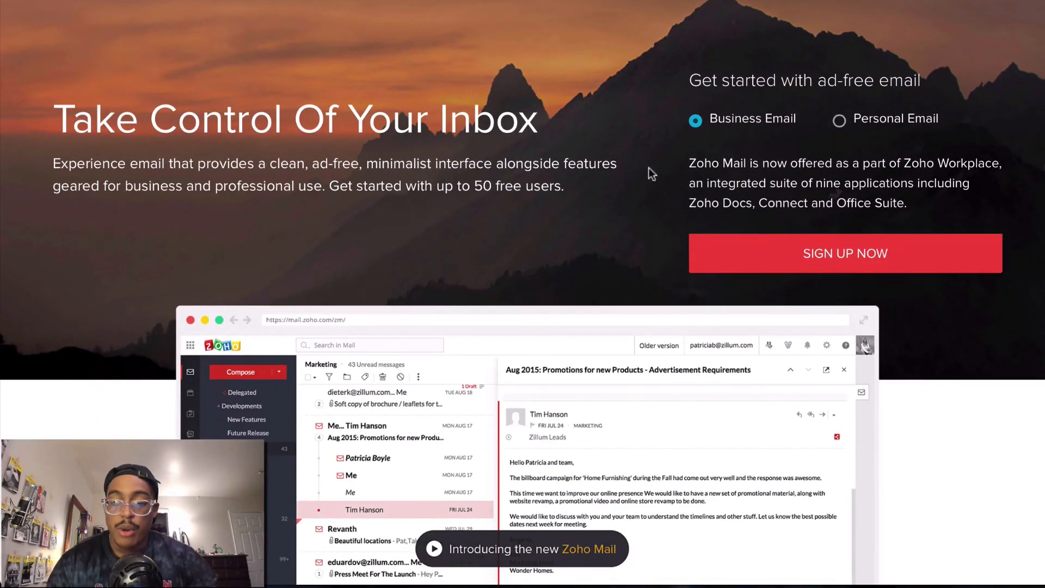
{"action": "left_click", "coordinate": [786, 243]}
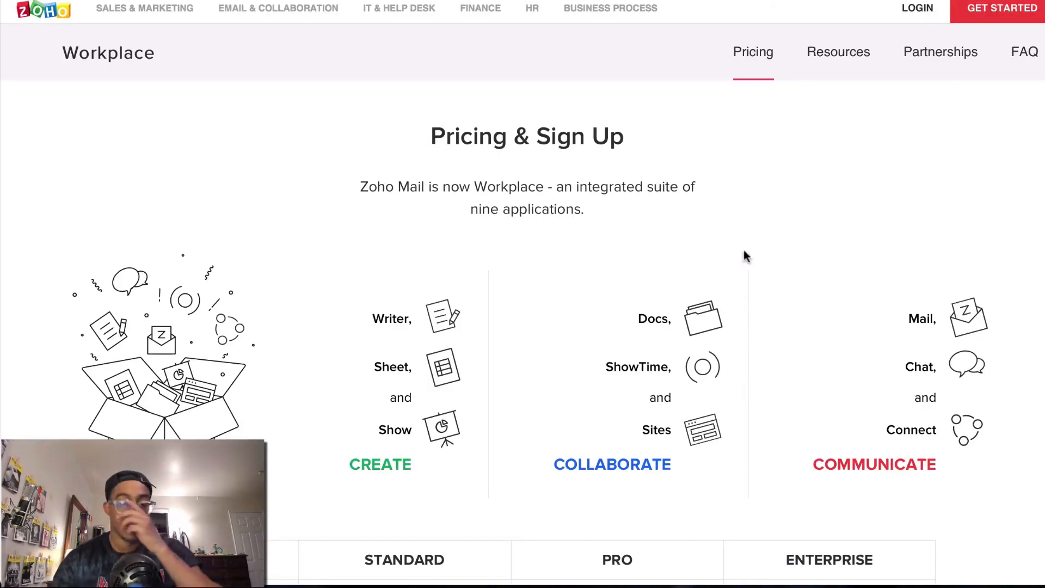
{"action": "scroll", "coordinate": [524, 356], "scroll_direction": "down", "scroll_amount": 6}
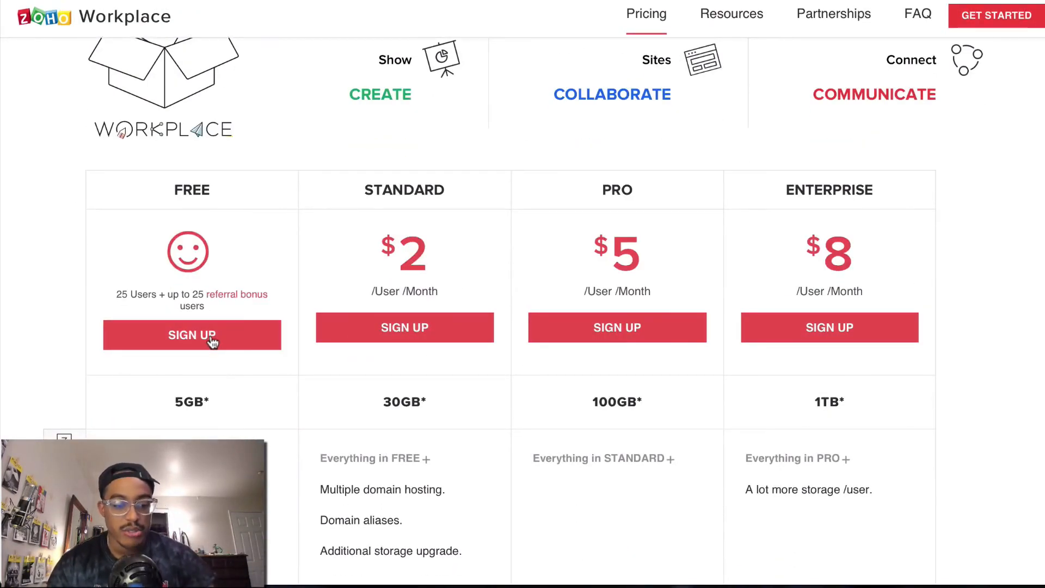
{"action": "left_click", "coordinate": [210, 335]}
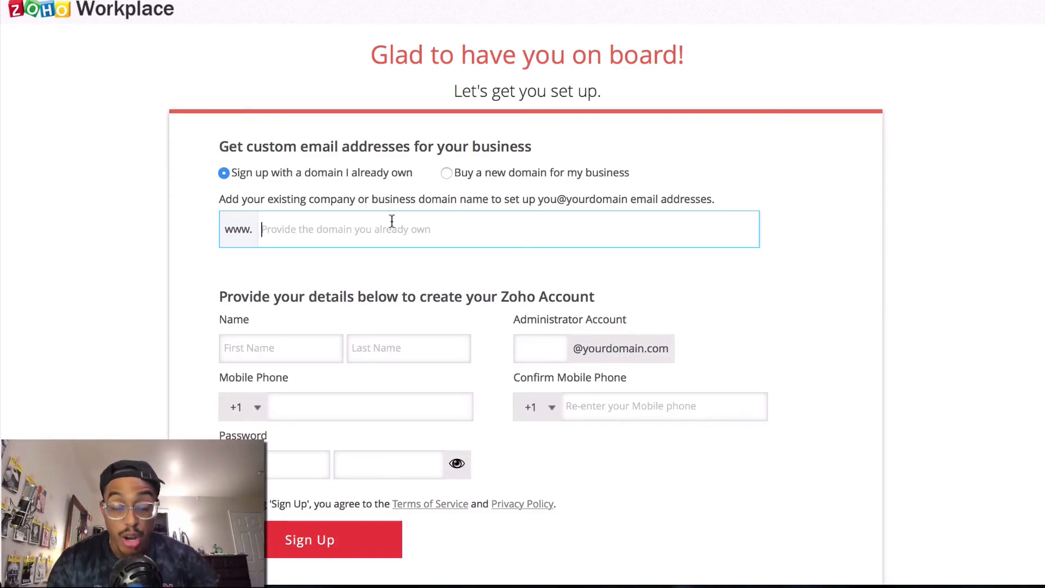
Enter the domain thedealbox.co, the admin's first and last name, and administrator account info
{"action": "type", "text": "thedealbox.co"}
{"action": "left_click", "coordinate": [313, 308]}
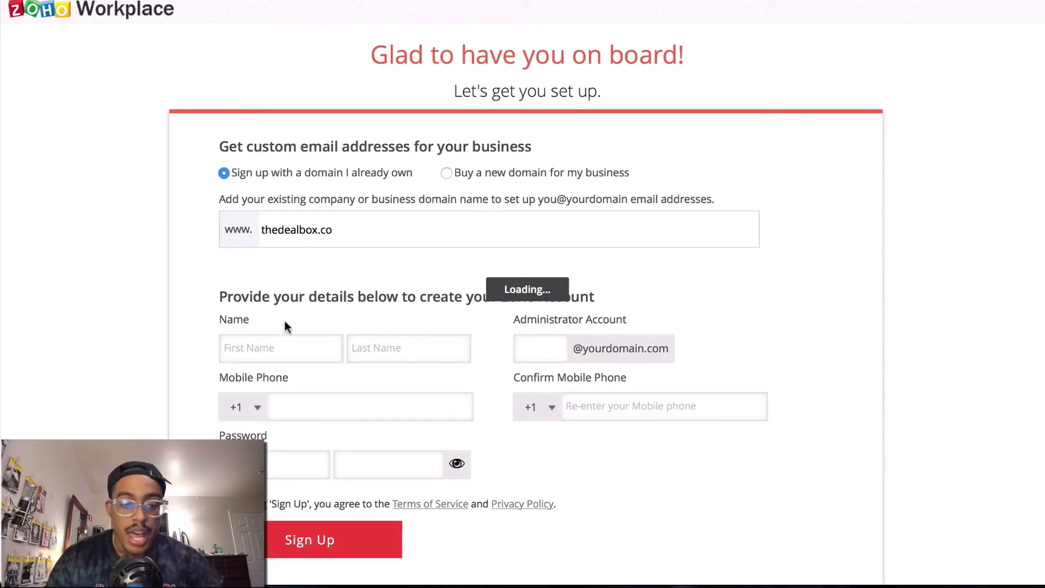
{"action": "left_click", "coordinate": [267, 342]}
{"action": "key", "text": "Tab"}
{"action": "key", "text": "Tab"}
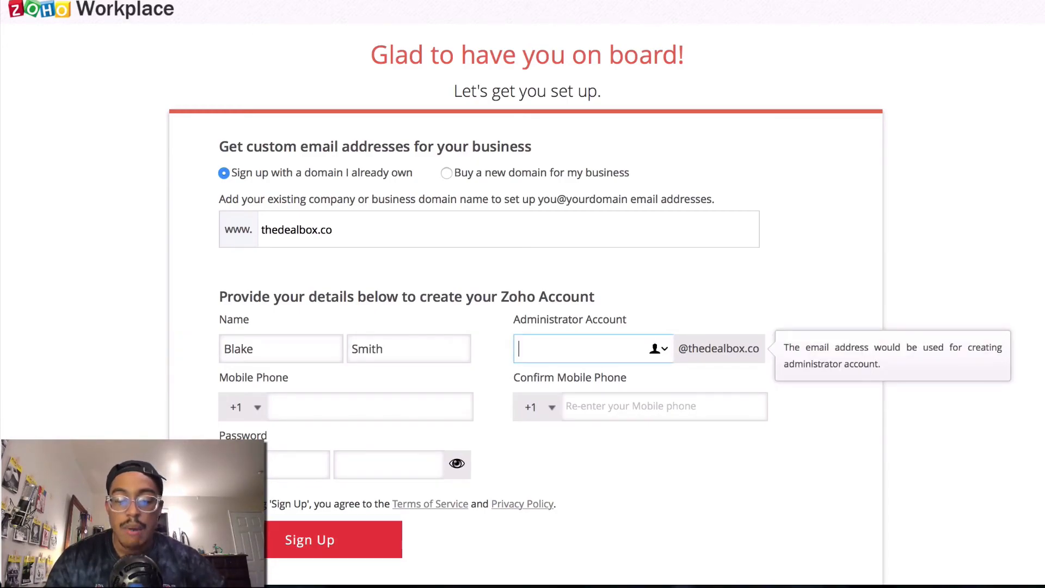
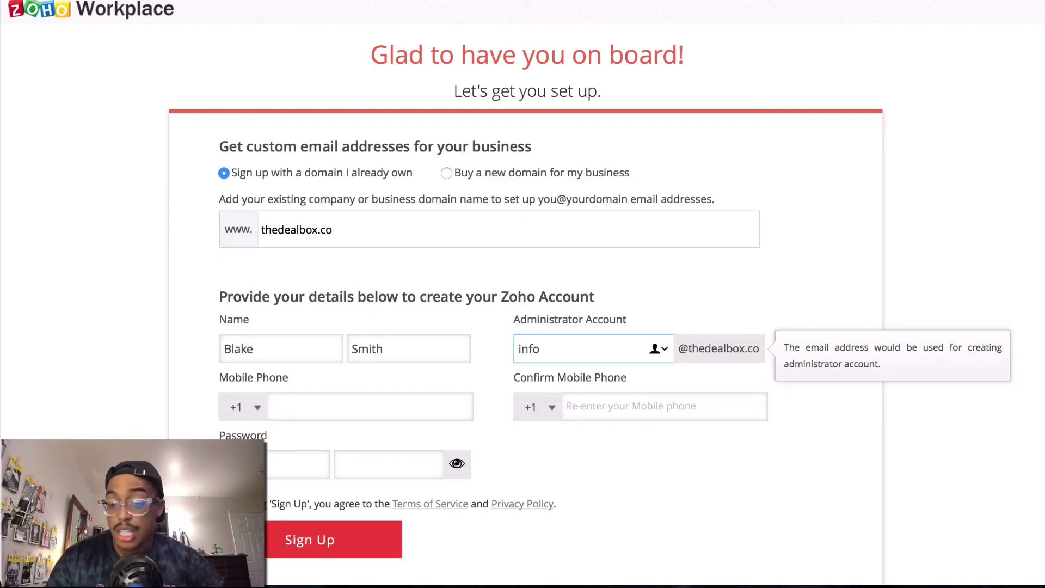
Enter the mobile phone number, then correct part of it
{"action": "left_click", "coordinate": [329, 414]}
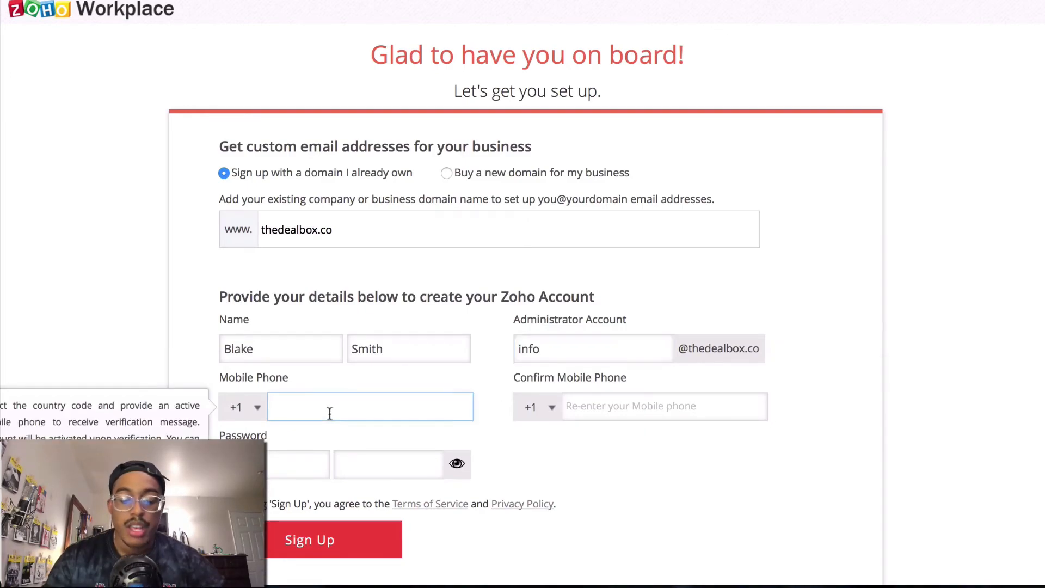
{"action": "type", "text": "******"}
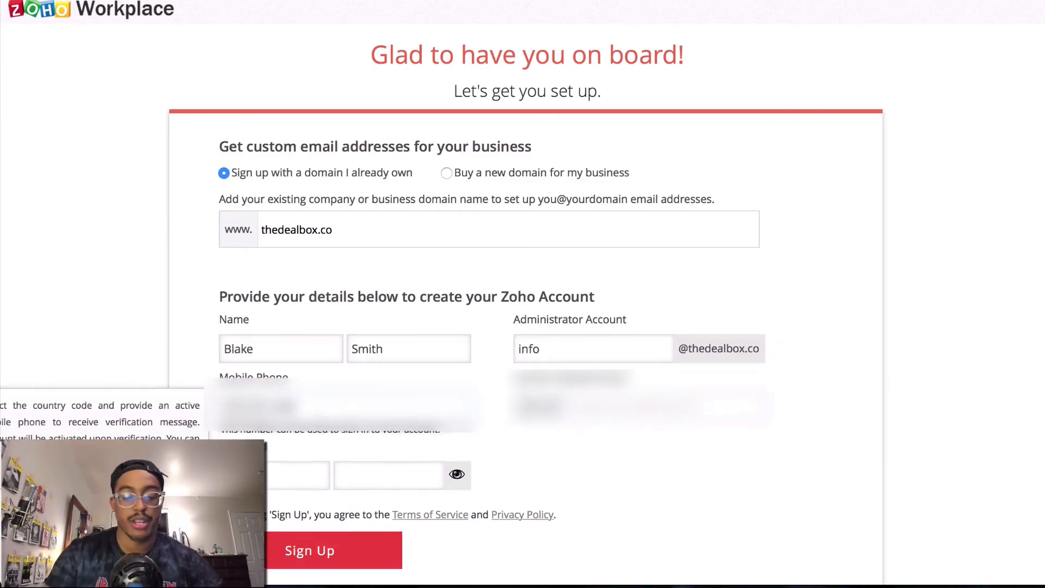
{"action": "type", "text": "****"}
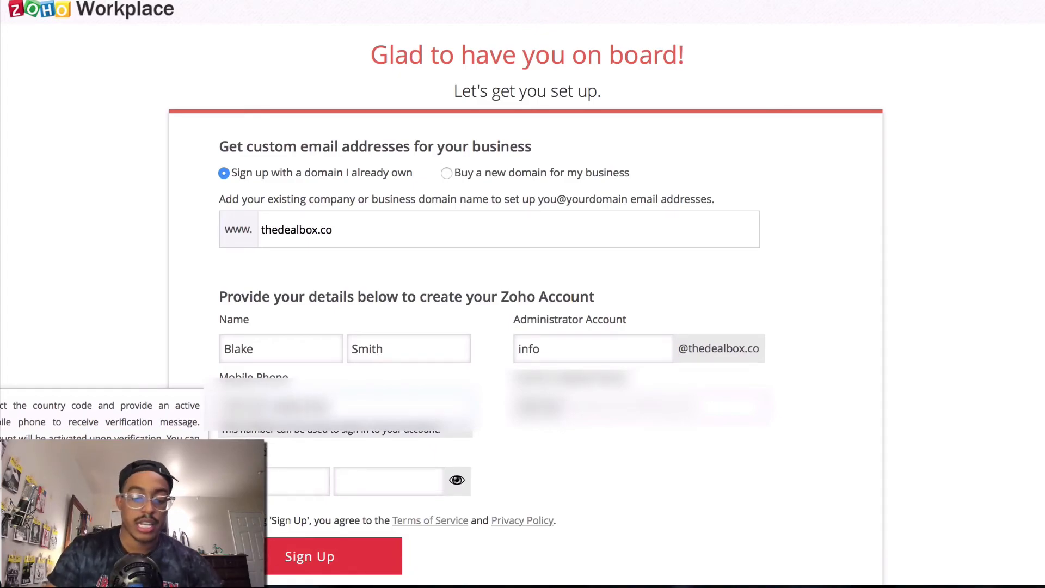
{"action": "left_click", "coordinate": [602, 403]}
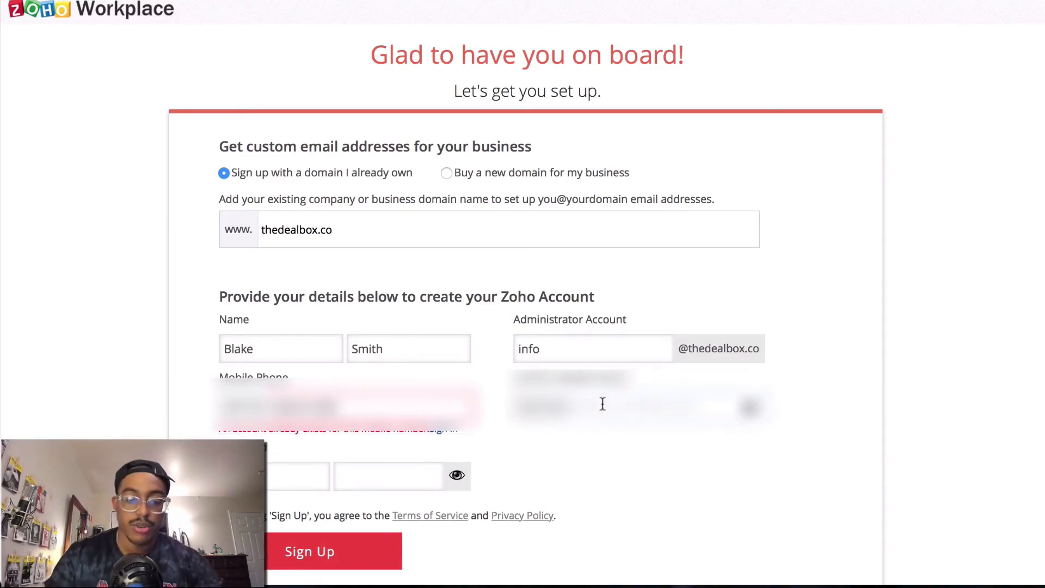
{"action": "left_click", "coordinate": [361, 406]}
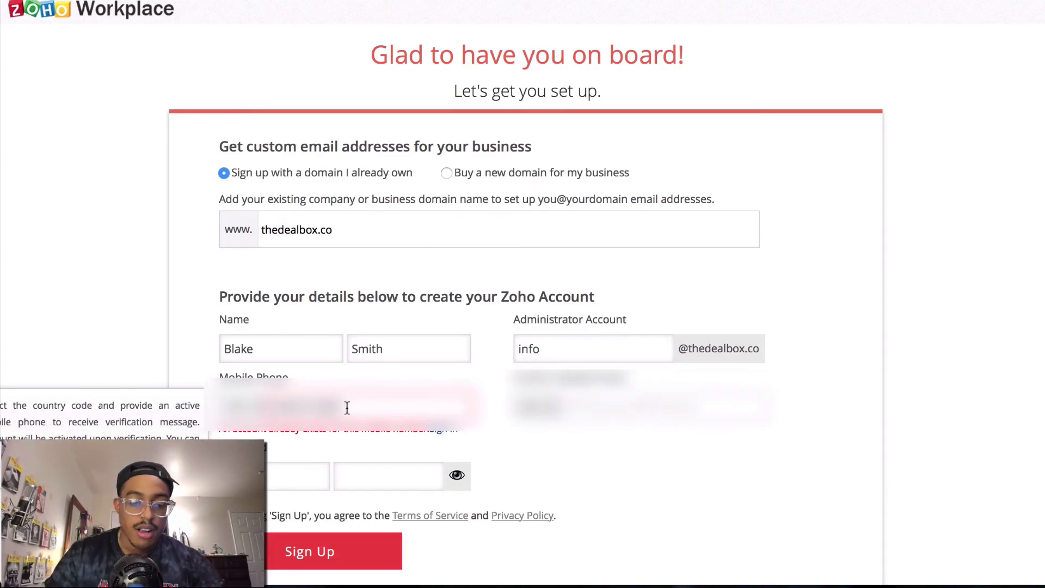
{"action": "left_click_drag", "start_coordinate": [361, 406], "coordinate": [259, 406]}
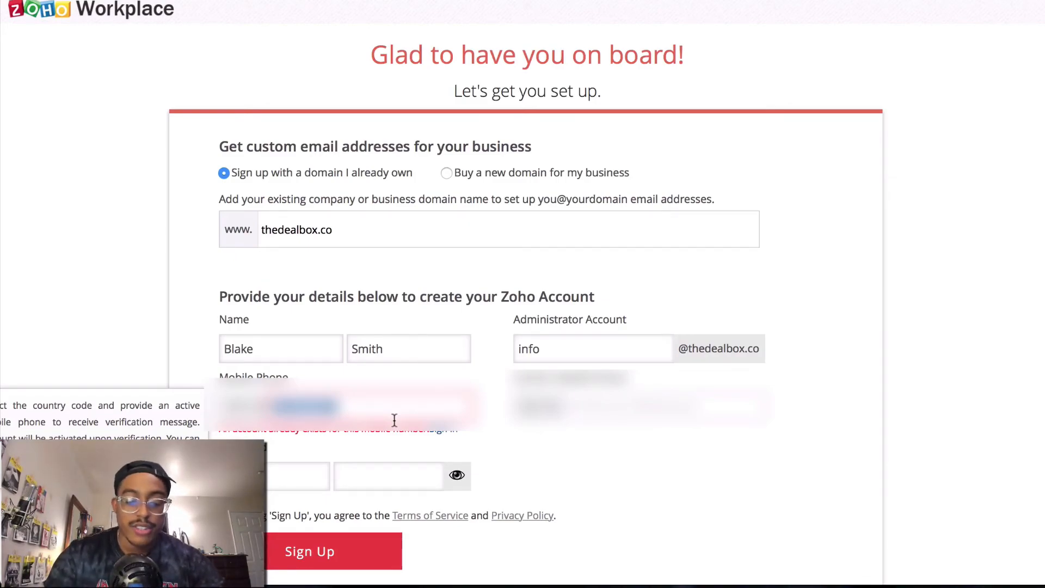
{"action": "type", "text": "?????????"}
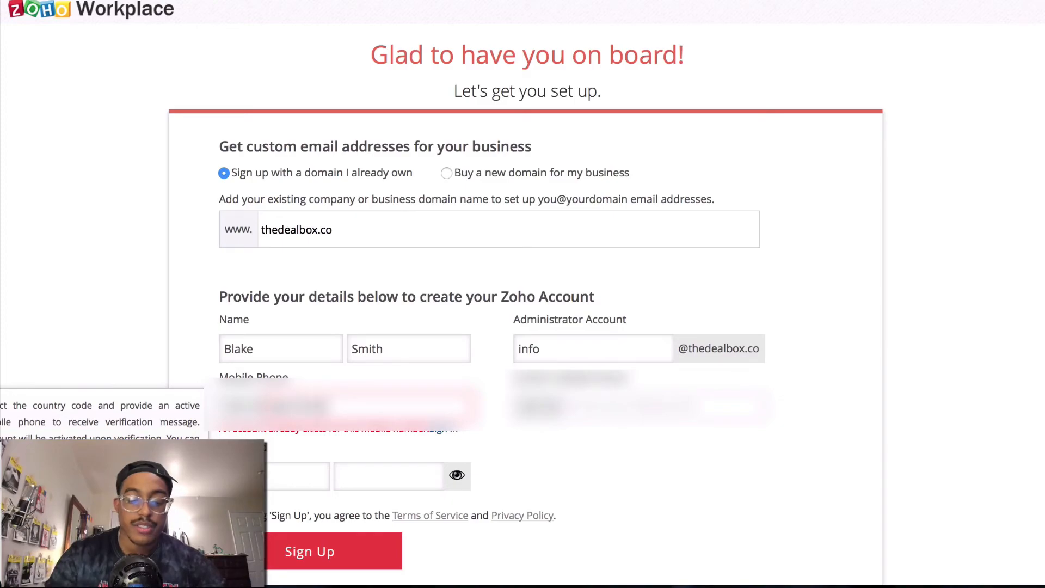
{"action": "type", "text": "??"}
{"action": "left_click", "coordinate": [611, 406]}
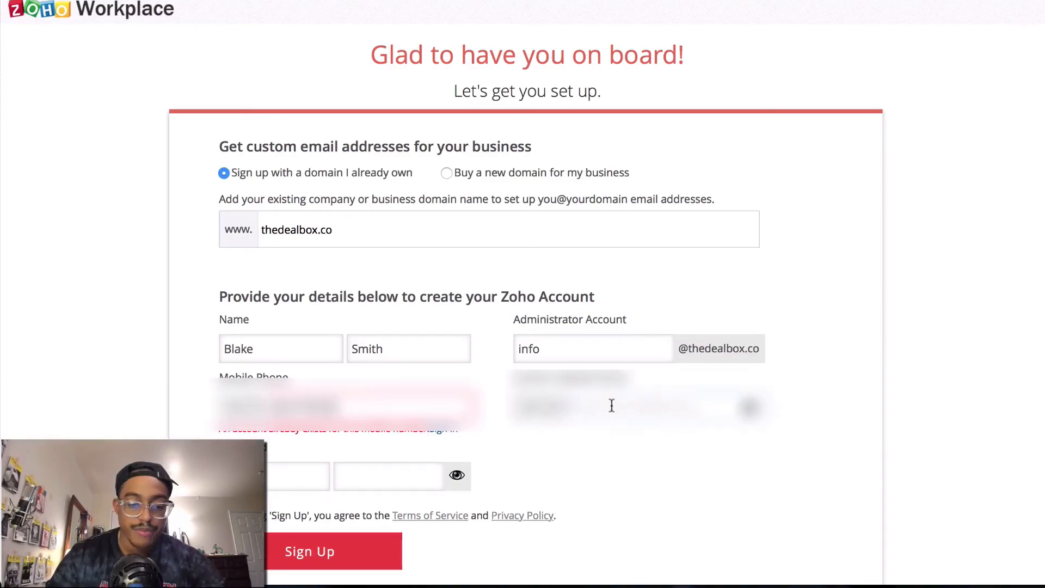
Re-edit the mobile number, submit the sign-up form, and decline saving the password in Safari
{"action": "double_click", "coordinate": [337, 407]}
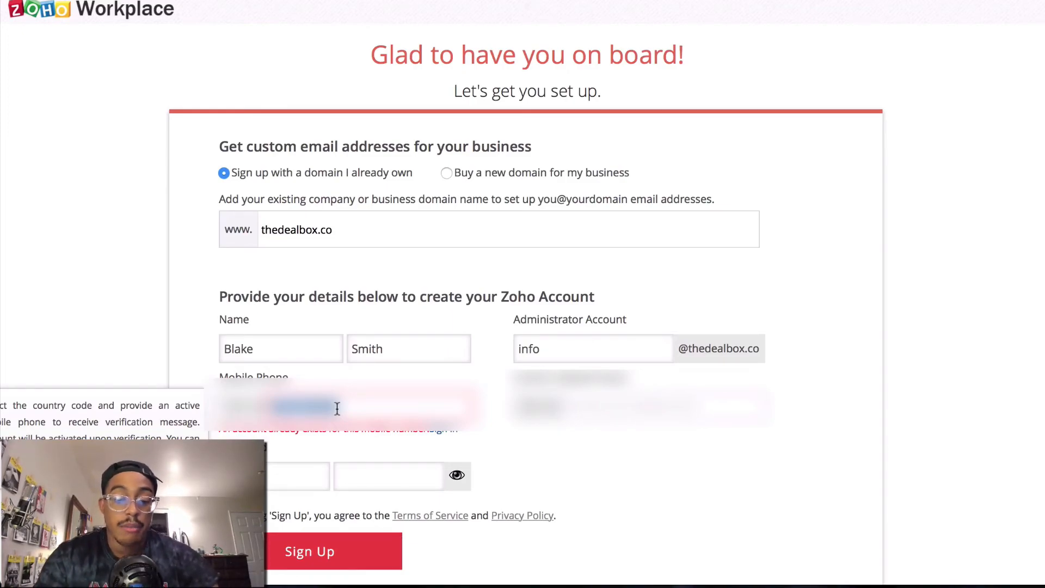
{"action": "left_click", "coordinate": [450, 431]}
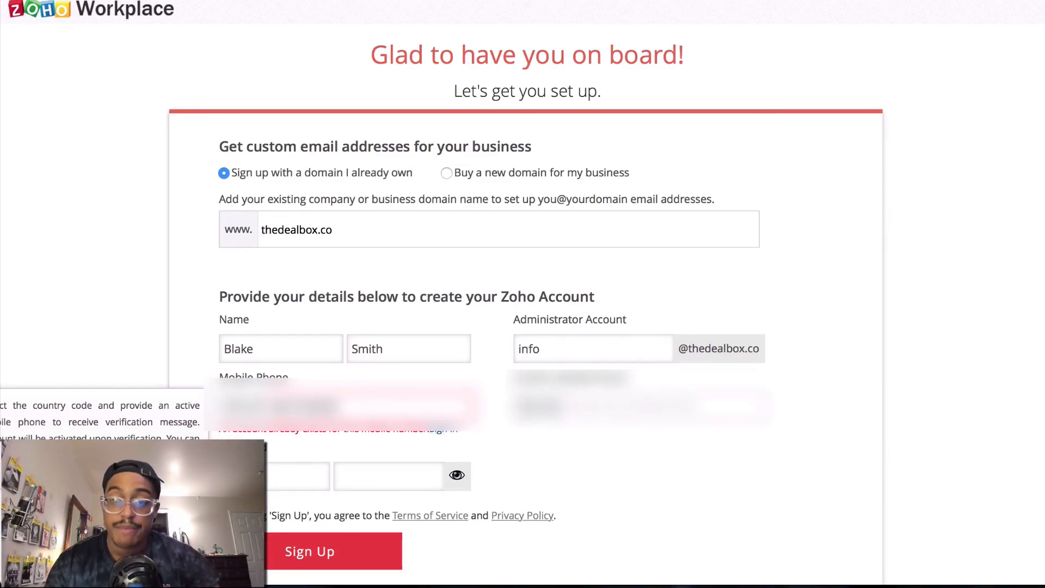
{"action": "left_click", "coordinate": [733, 0]}
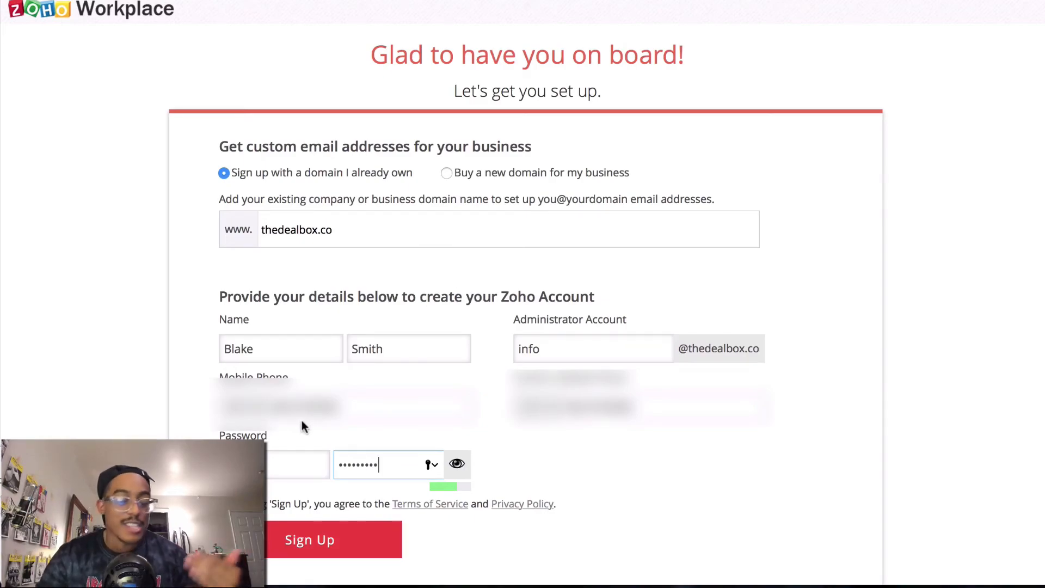
{"action": "left_click", "coordinate": [315, 554]}
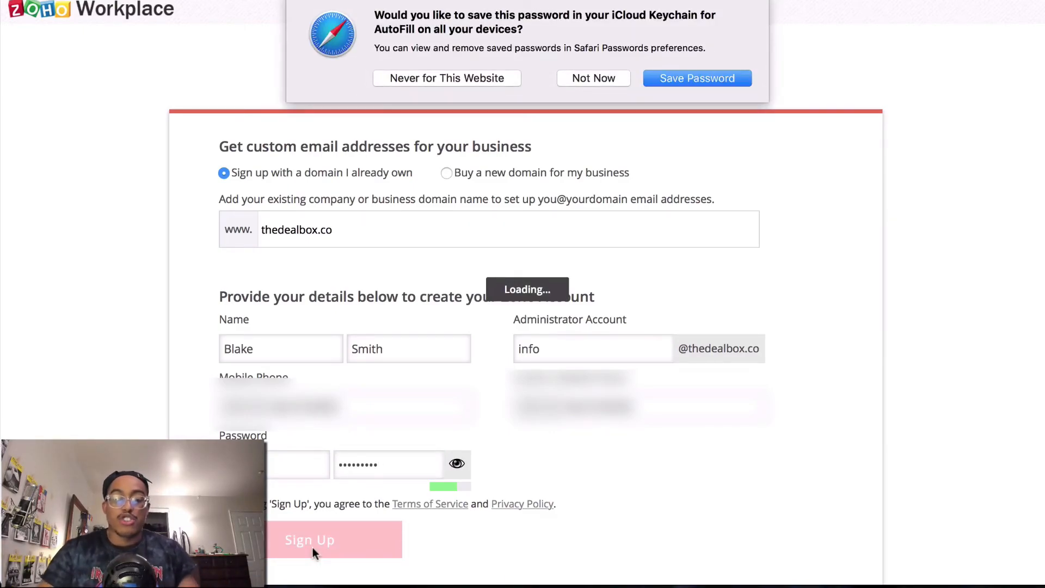
{"action": "left_click", "coordinate": [602, 78]}
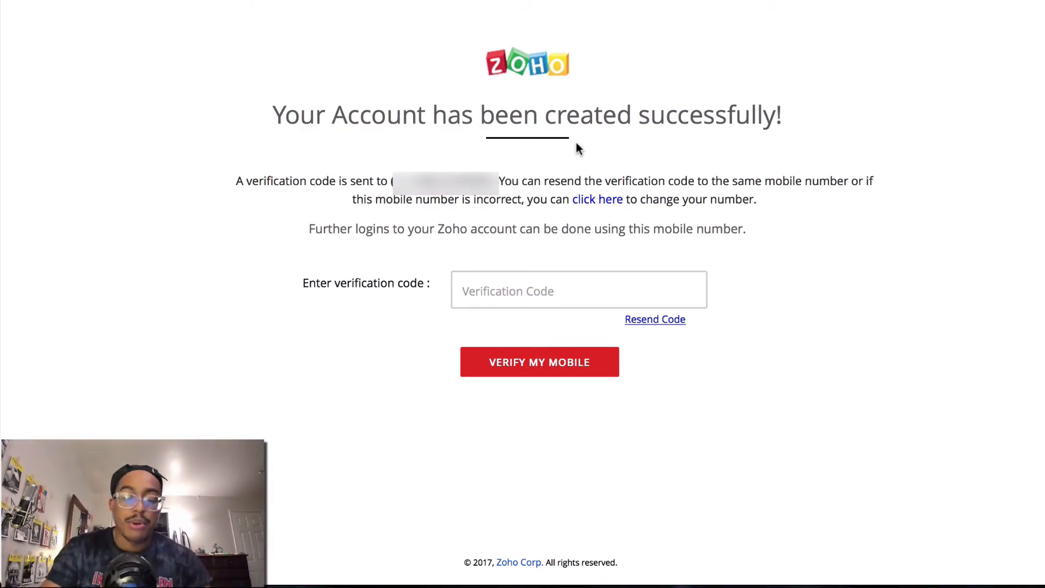
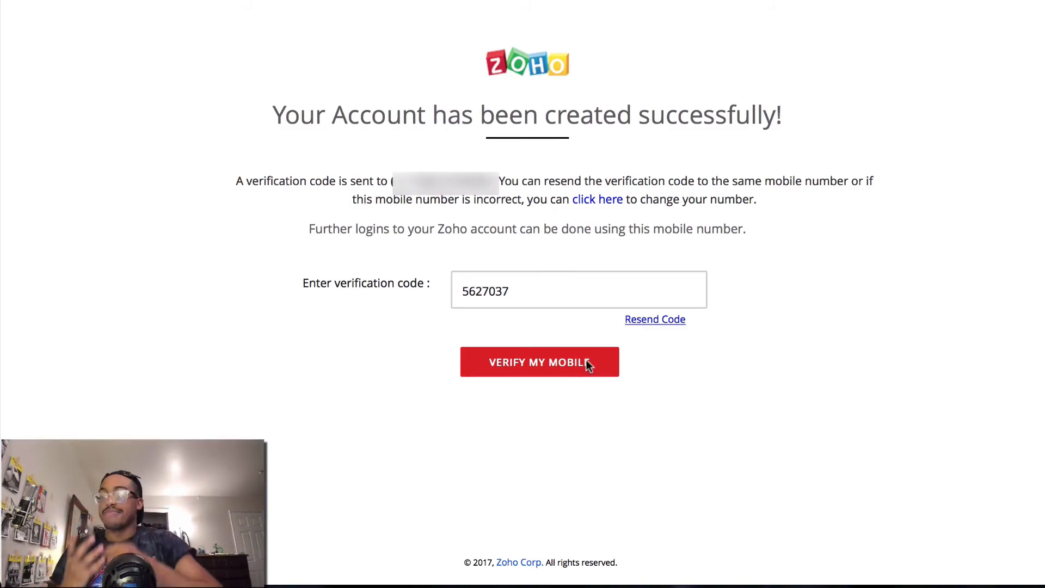
Enter the texted verification code and verify the mobile number
{"action": "left_click", "coordinate": [588, 364]}
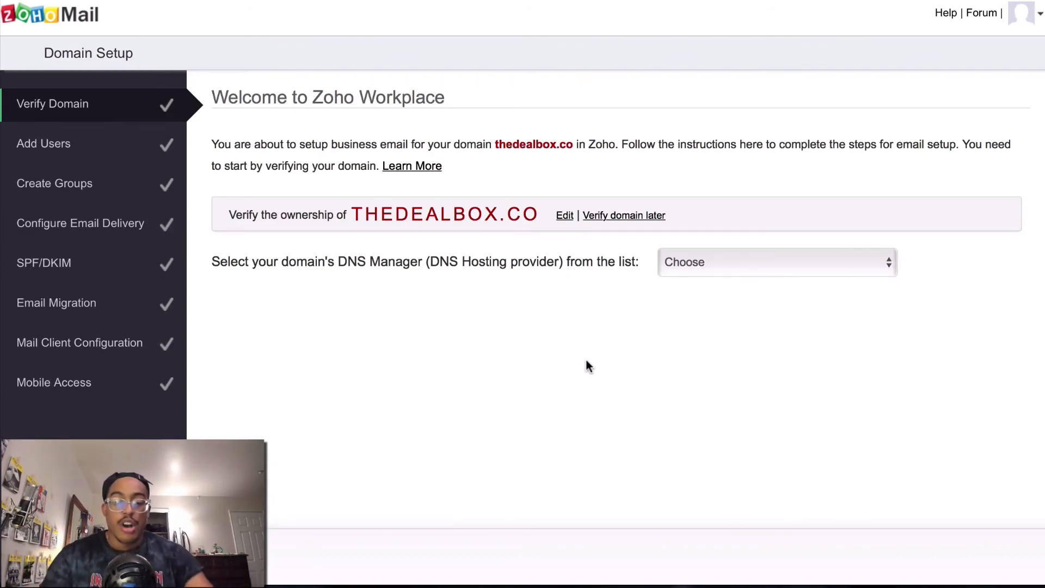
Choose Name.com as the DNS provider, review the CNAME instructions, and select the zb host code
{"action": "left_click", "coordinate": [693, 266]}
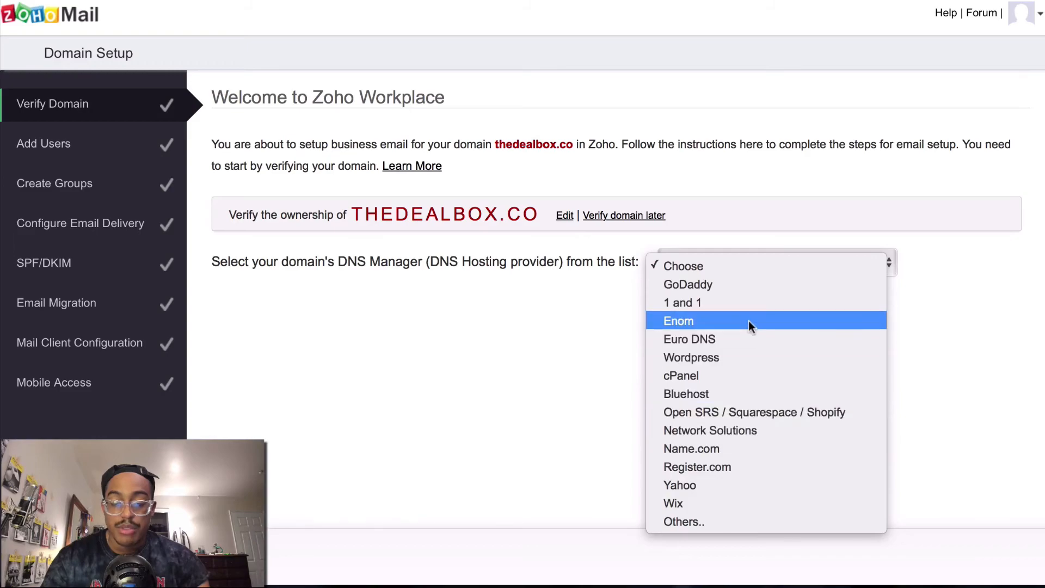
{"action": "left_click", "coordinate": [742, 445]}
{"action": "scroll", "coordinate": [615, 403], "scroll_direction": "down", "scroll_amount": 2}
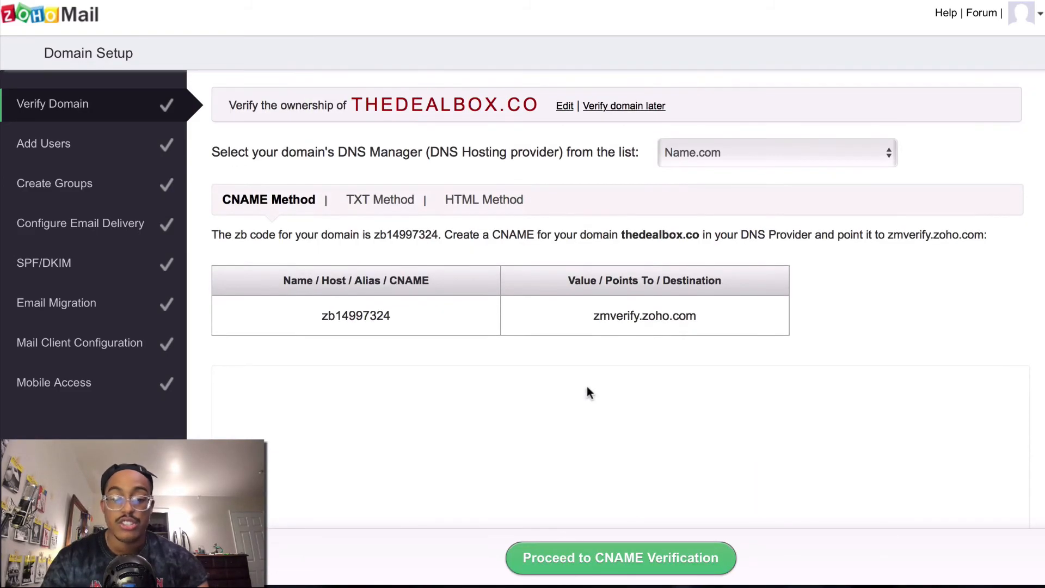
{"action": "scroll", "coordinate": [404, 358], "scroll_direction": "down", "scroll_amount": 3}
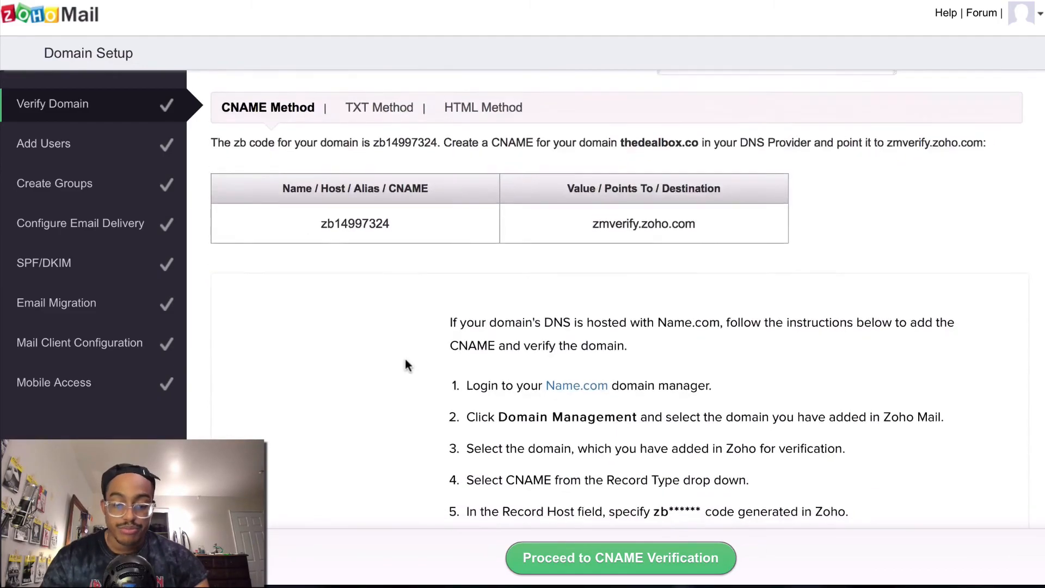
{"action": "scroll", "coordinate": [405, 358], "scroll_direction": "up", "scroll_amount": 3}
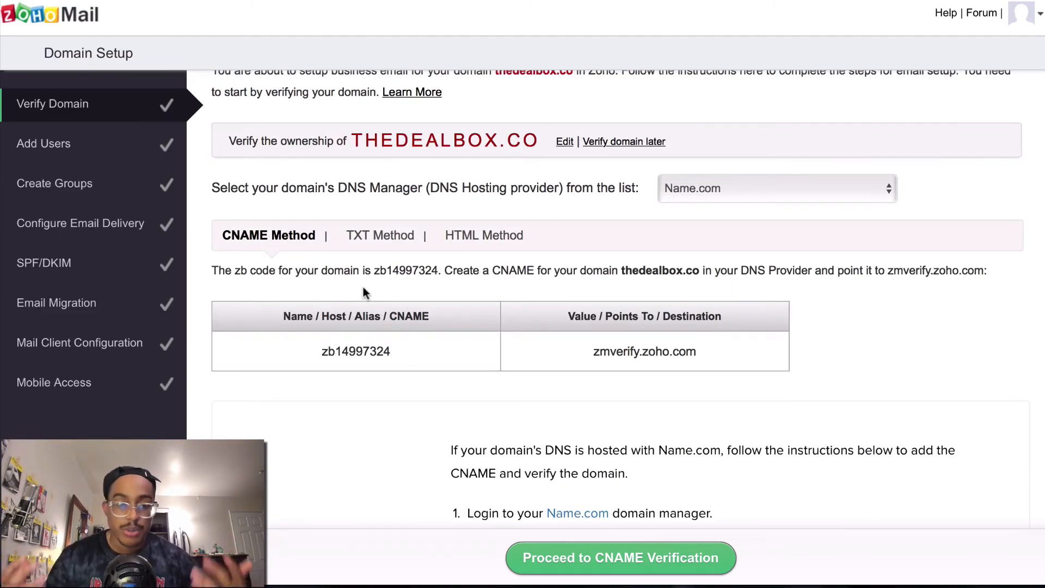
{"action": "scroll", "coordinate": [363, 293], "scroll_direction": "down", "scroll_amount": 3}
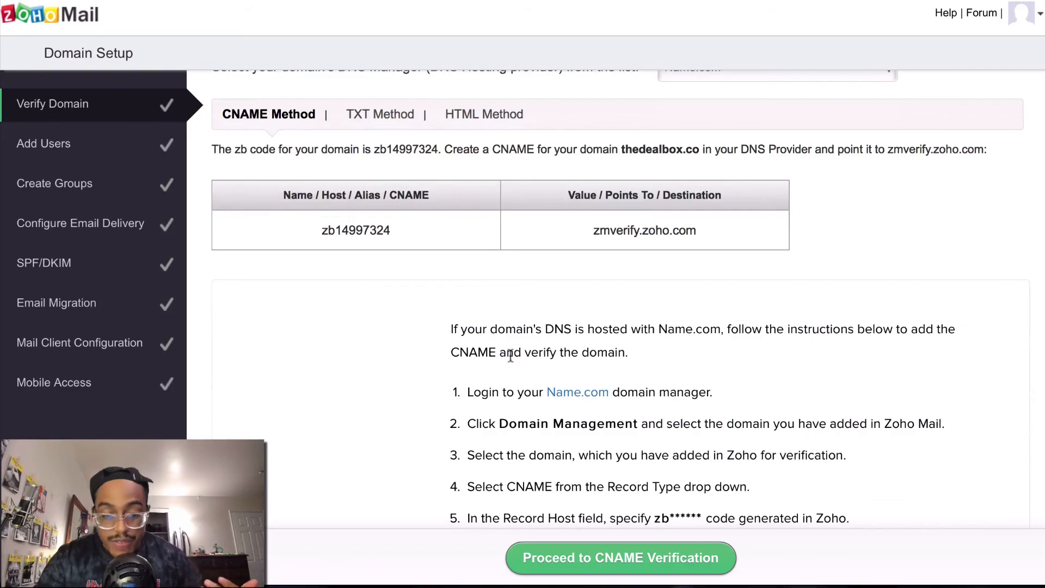
{"action": "left_click_drag", "start_coordinate": [496, 329], "coordinate": [658, 417]}
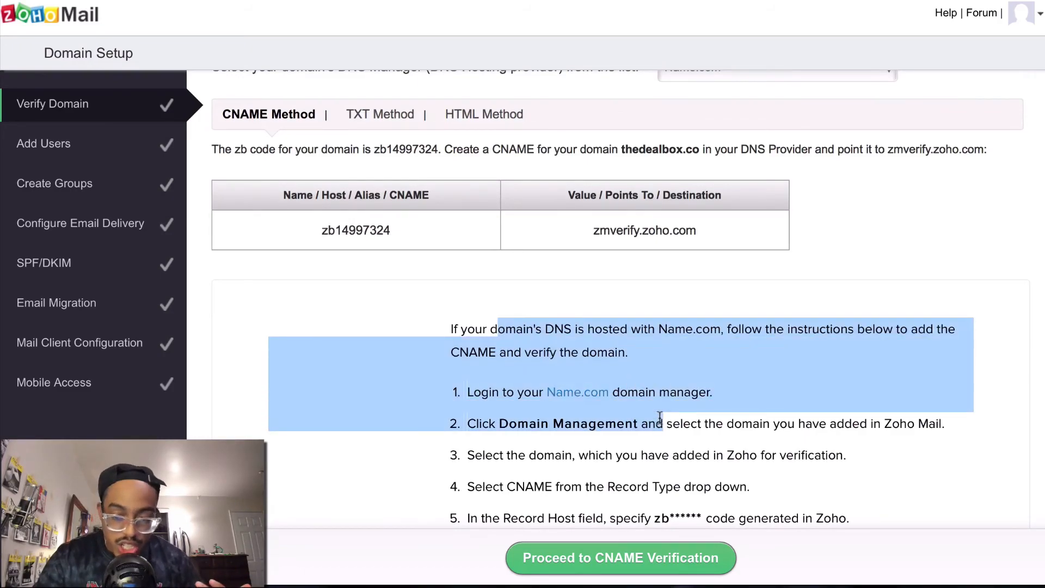
{"action": "scroll", "coordinate": [658, 417], "scroll_direction": "down", "scroll_amount": 3}
{"action": "scroll", "coordinate": [658, 417], "scroll_direction": "up", "scroll_amount": 5}
{"action": "double_click", "coordinate": [356, 302]}
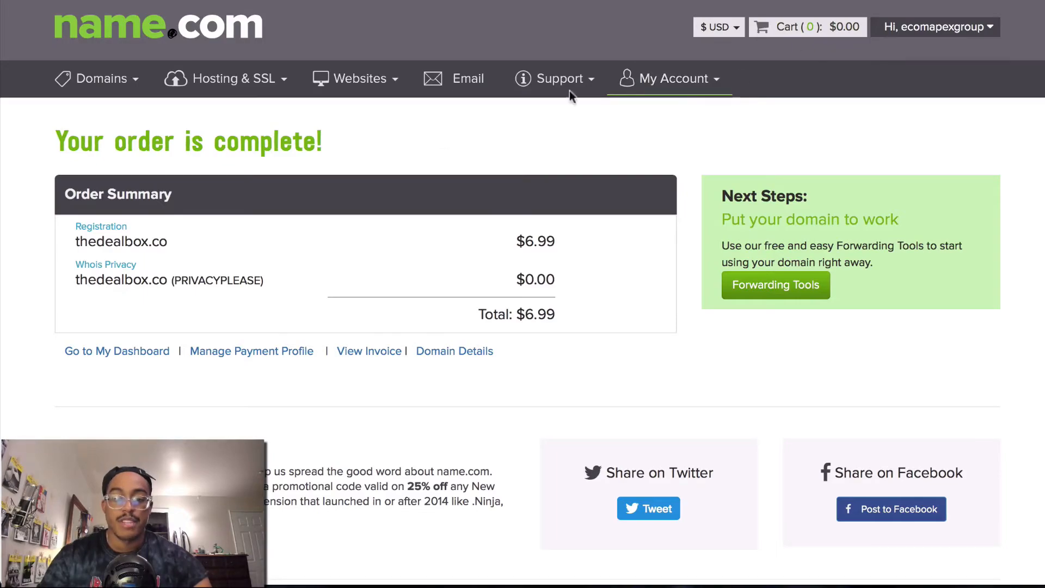
Log in to Name.com through Domains > My Domains
{"action": "left_click", "coordinate": [673, 90]}
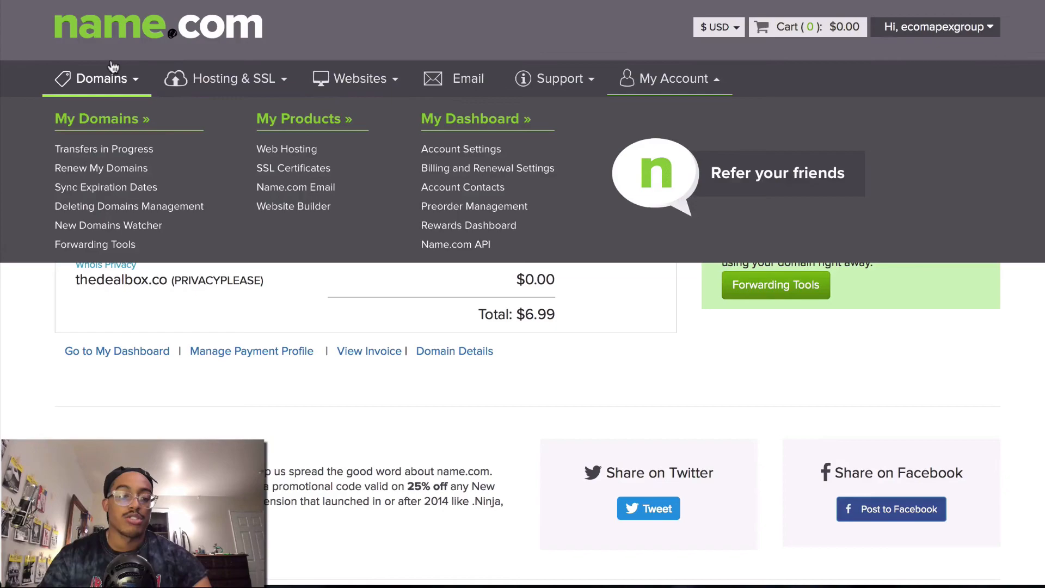
{"action": "left_click", "coordinate": [102, 79]}
{"action": "left_click", "coordinate": [431, 150]}
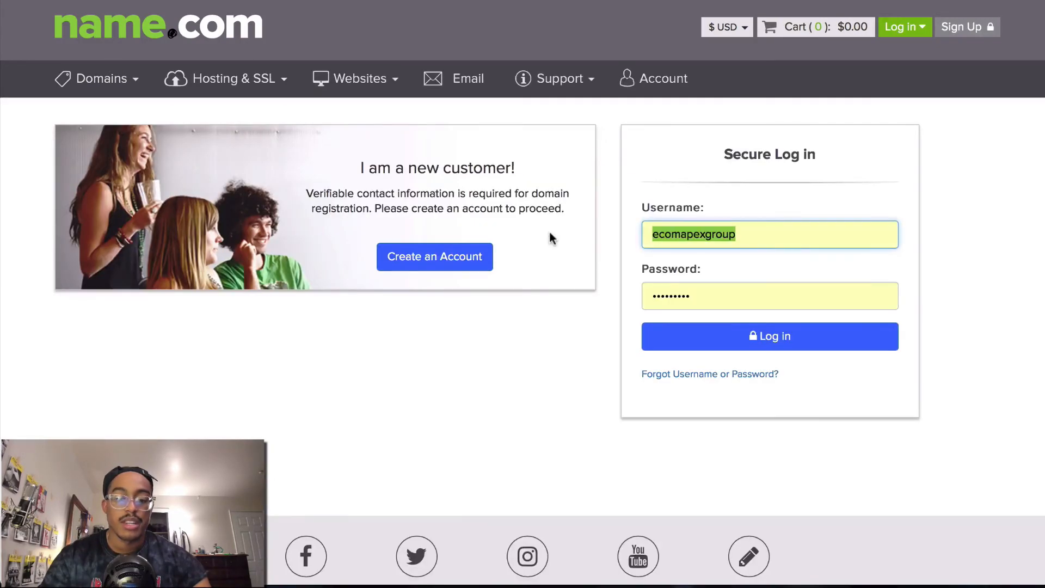
{"action": "left_click", "coordinate": [729, 340]}
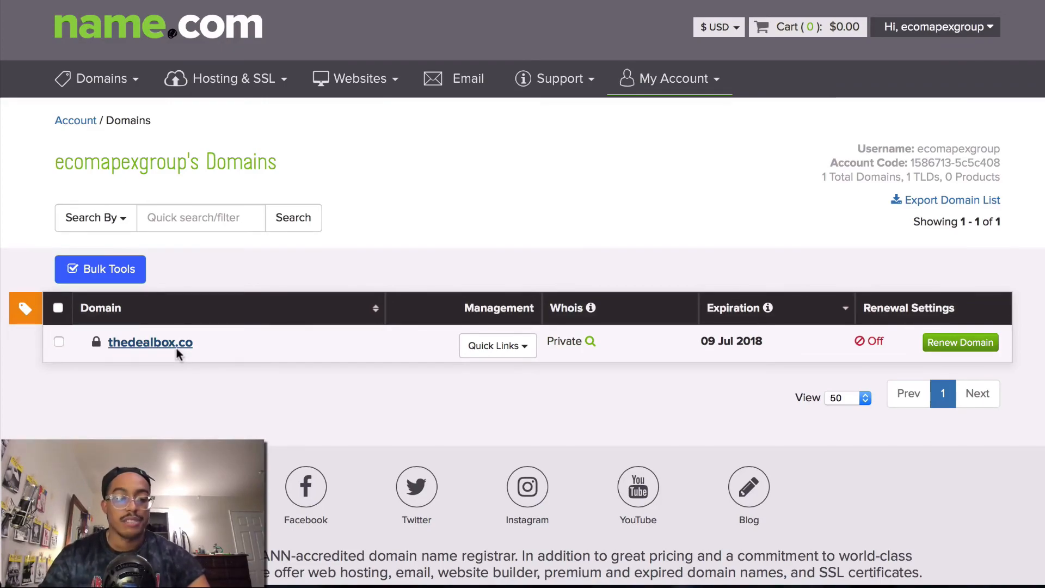
Open the DNS Records editor for thedealbox.co, then go back to the Zoho tab
{"action": "left_click", "coordinate": [177, 348]}
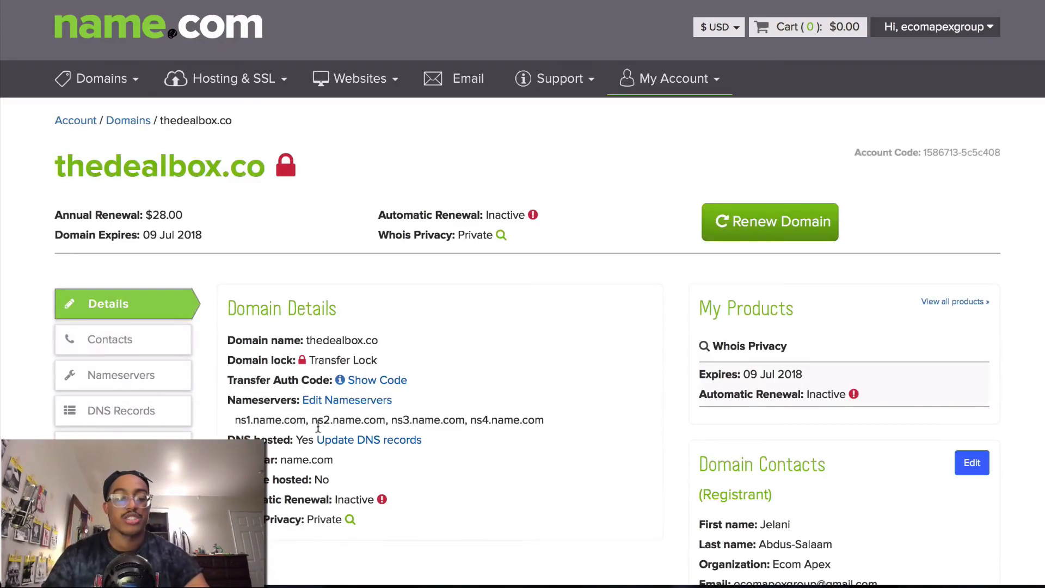
{"action": "scroll", "coordinate": [315, 422], "scroll_direction": "down", "scroll_amount": 3}
{"action": "scroll", "coordinate": [318, 426], "scroll_direction": "up", "scroll_amount": 3}
{"action": "scroll", "coordinate": [318, 426], "scroll_direction": "down", "scroll_amount": 1}
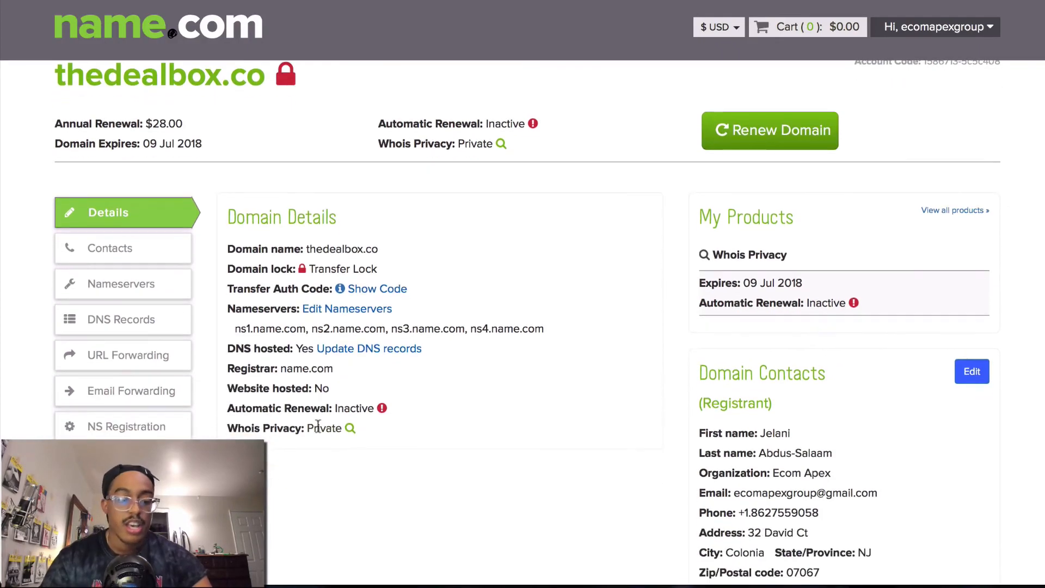
{"action": "left_click", "coordinate": [137, 333]}
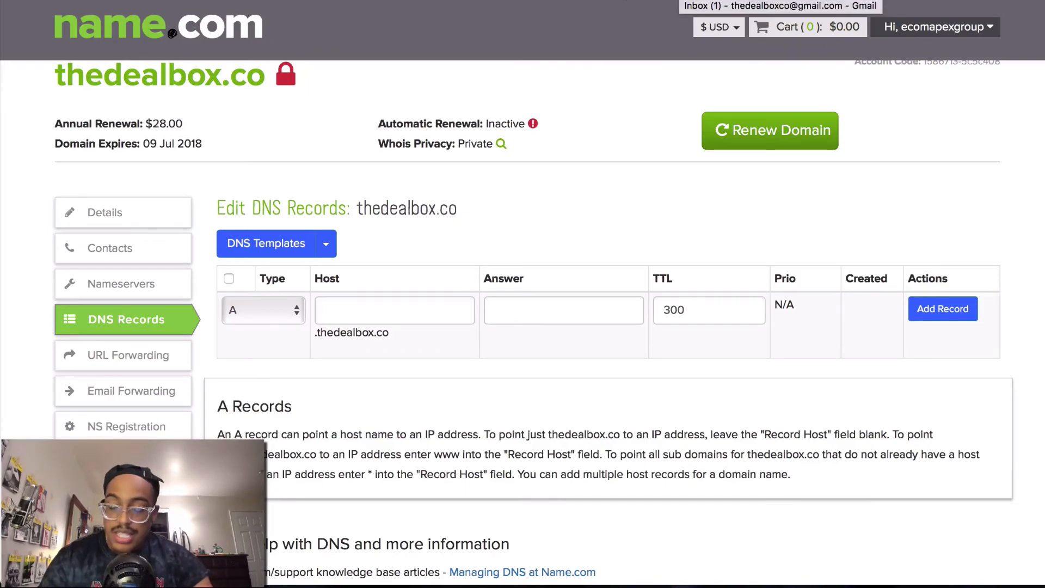
{"action": "left_click", "coordinate": [679, 0]}
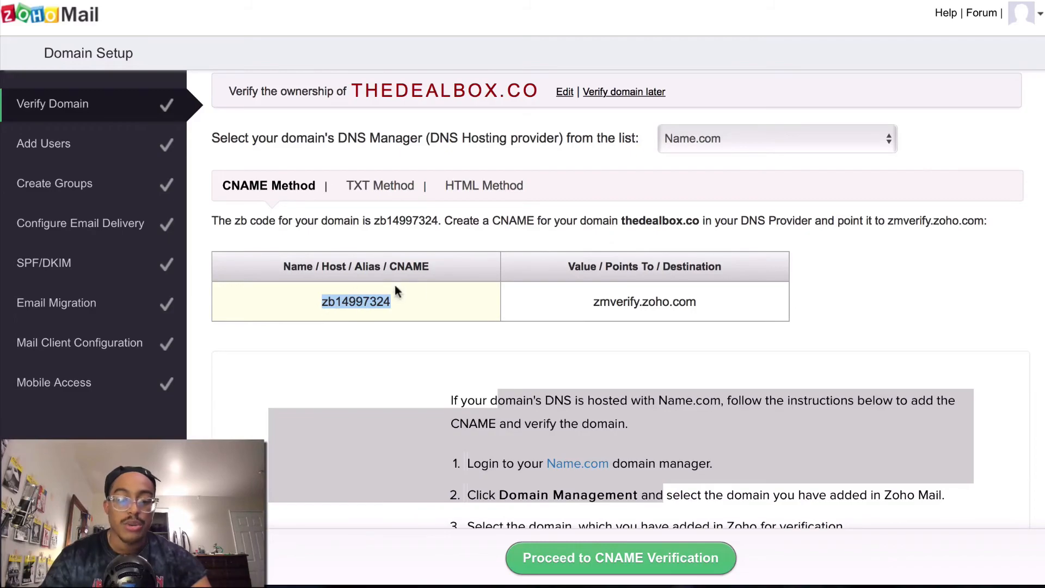
Start a CNAME record on Name.com with the copied zb code pasted as its host
{"action": "scroll", "coordinate": [459, 311], "scroll_direction": "down", "scroll_amount": 3}
{"action": "left_click", "coordinate": [467, 361]}
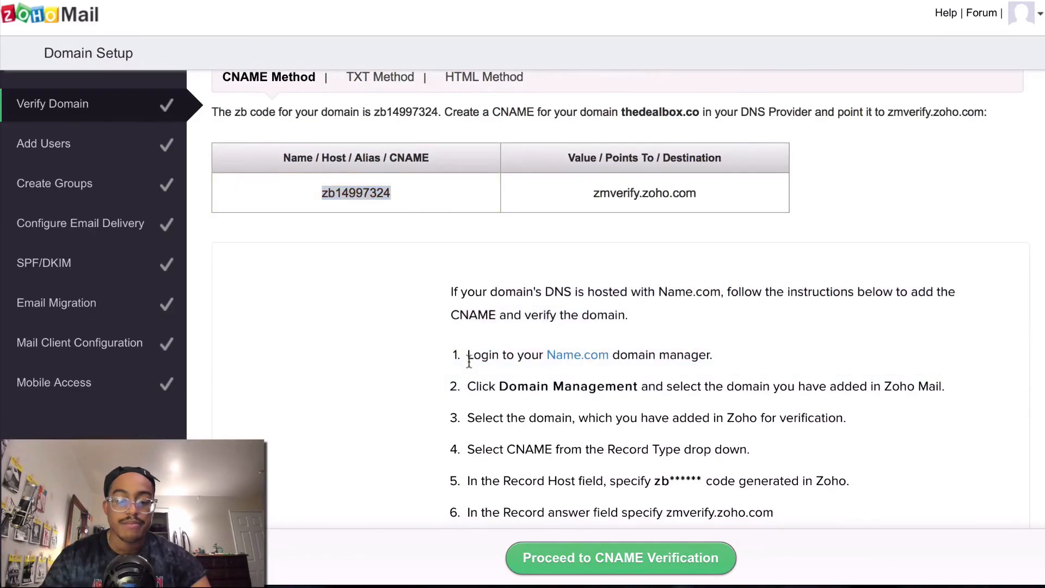
{"action": "scroll", "coordinate": [468, 361], "scroll_direction": "up", "scroll_amount": 3}
{"action": "left_click_drag", "start_coordinate": [315, 308], "coordinate": [401, 308]}
{"action": "key", "text": "ctrl+c"}
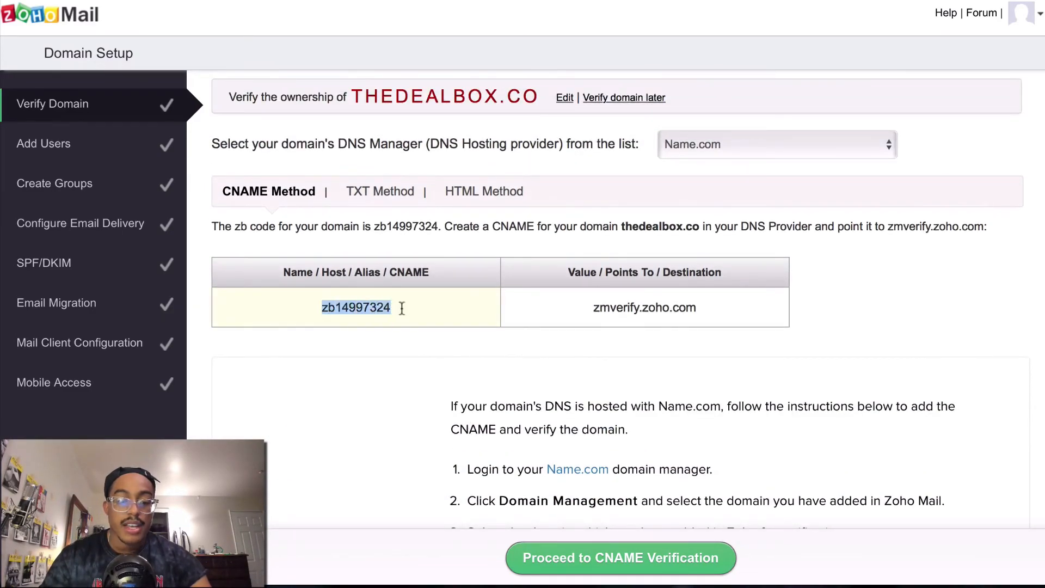
{"action": "left_click", "coordinate": [437, 1]}
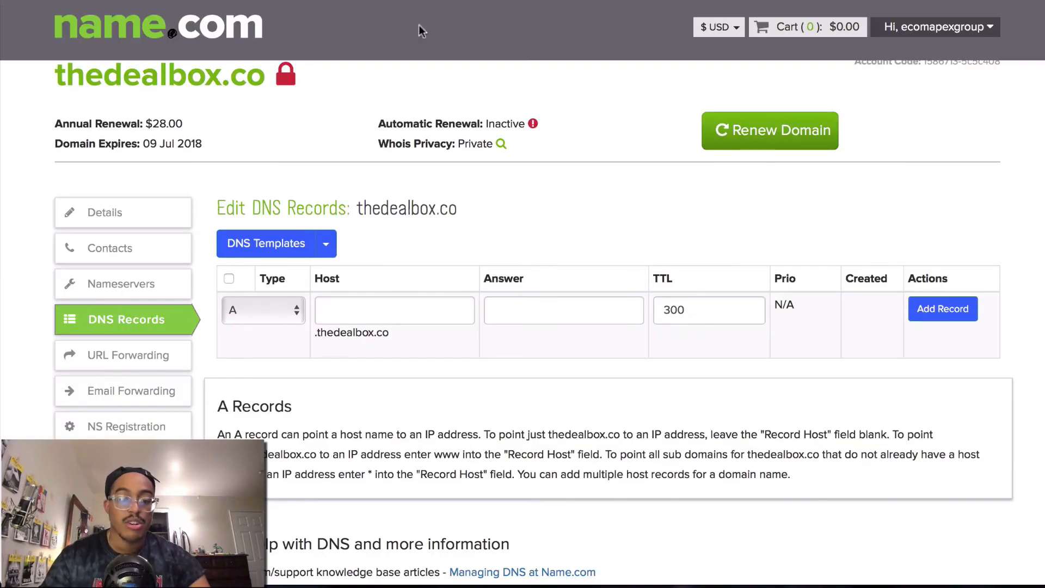
{"action": "left_click", "coordinate": [269, 313]}
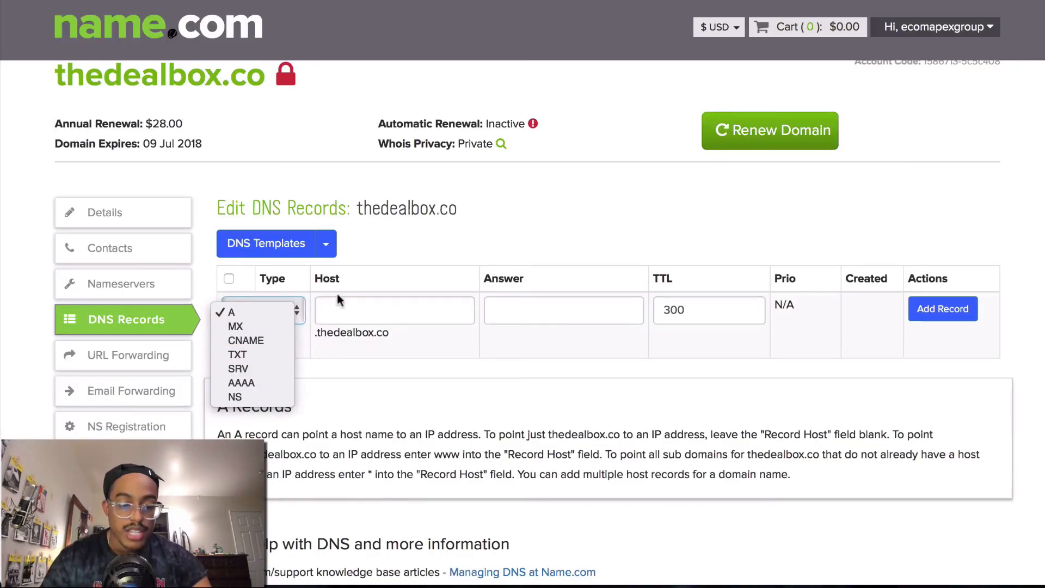
{"action": "left_click", "coordinate": [232, 298]}
{"action": "left_click", "coordinate": [269, 315]}
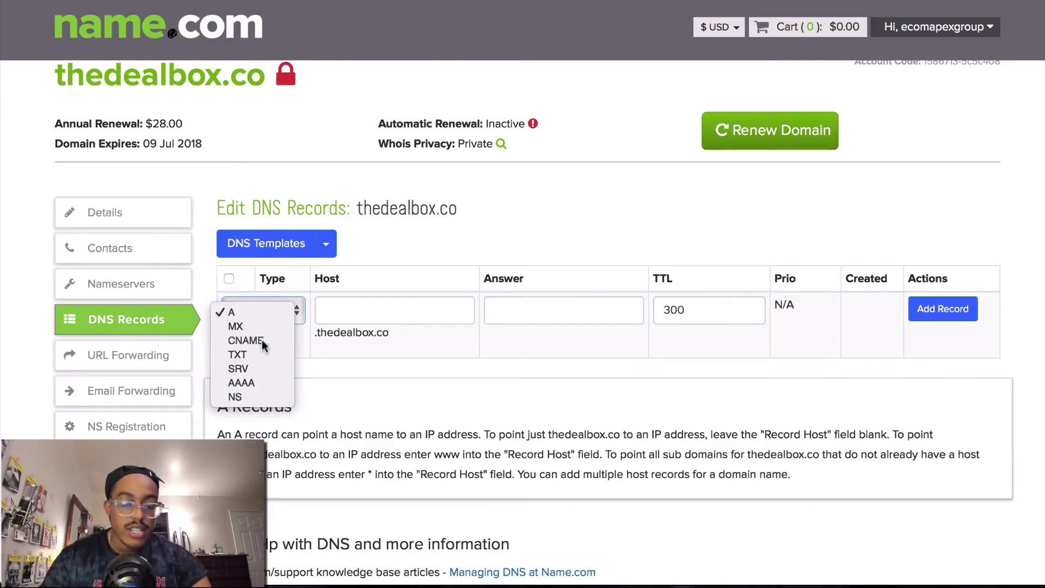
{"action": "left_click", "coordinate": [262, 339]}
{"action": "left_click", "coordinate": [376, 309]}
{"action": "key", "text": "ctrl+v"}
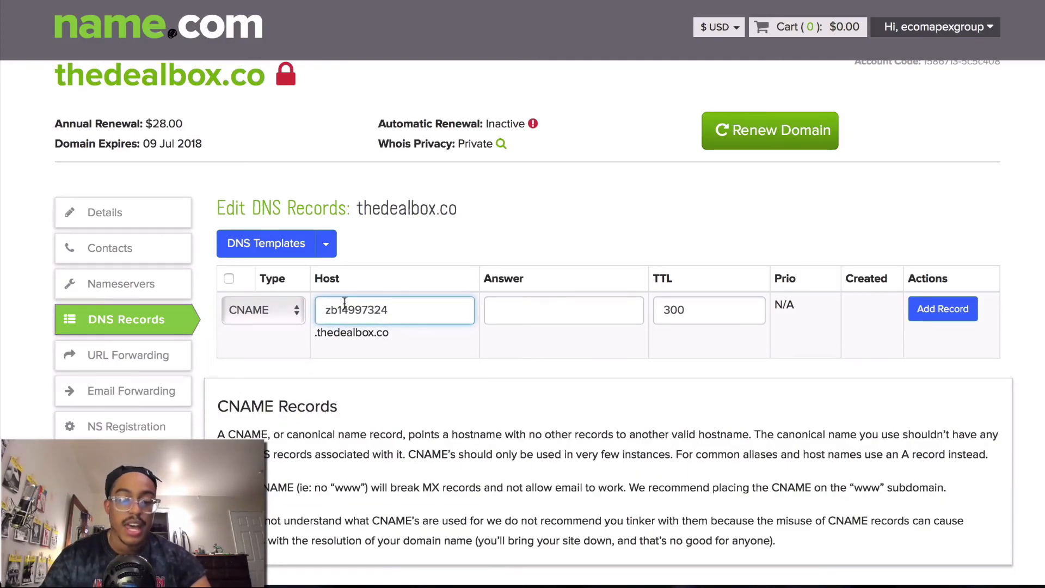
Paste zmverify.zoho.com as the answer, add the record, and return to Zoho
{"action": "left_click", "coordinate": [479, 1]}
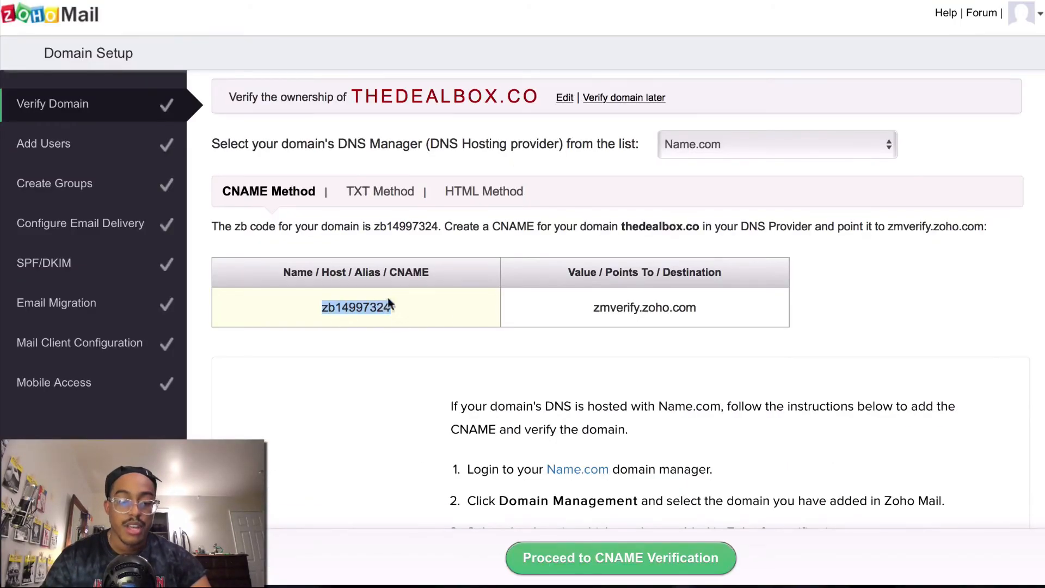
{"action": "left_click_drag", "start_coordinate": [308, 305], "coordinate": [400, 306]}
{"action": "left_click_drag", "start_coordinate": [590, 308], "coordinate": [739, 313]}
{"action": "key", "text": "ctrl+c"}
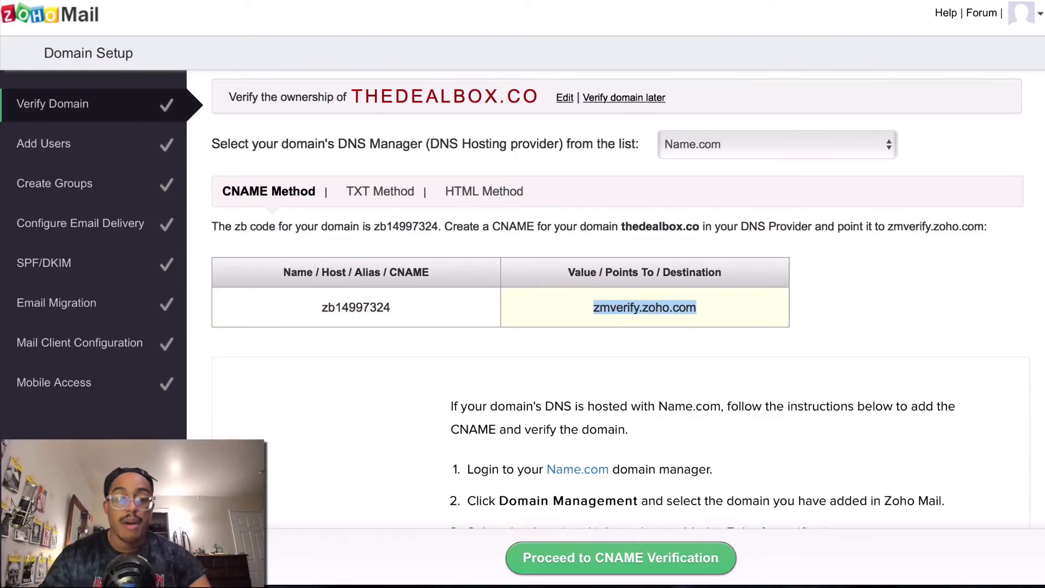
{"action": "left_click", "coordinate": [172, 1]}
{"action": "left_click", "coordinate": [555, 308]}
{"action": "key", "text": "ctrl+v"}
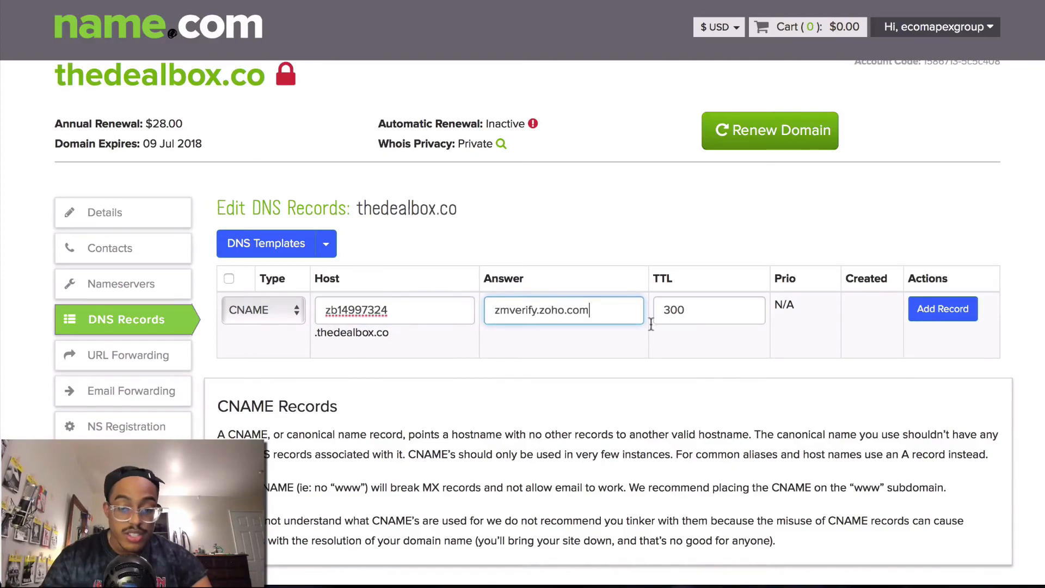
{"action": "left_click", "coordinate": [937, 310]}
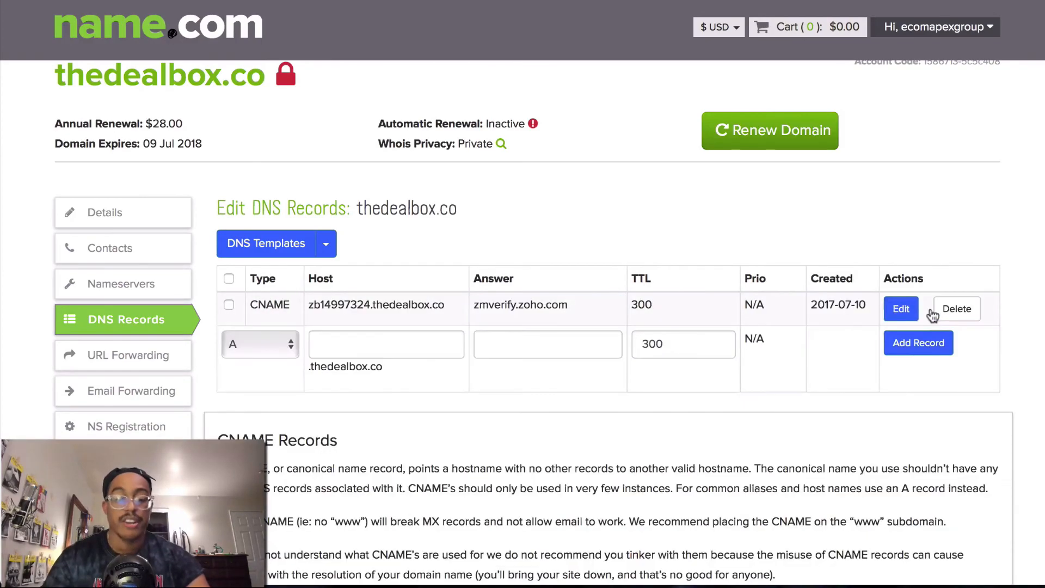
{"action": "left_click", "coordinate": [693, 2]}
Run CNAME verification for thedealbox.co and create the info email account
{"action": "scroll", "coordinate": [643, 322], "scroll_direction": "down", "scroll_amount": 3}
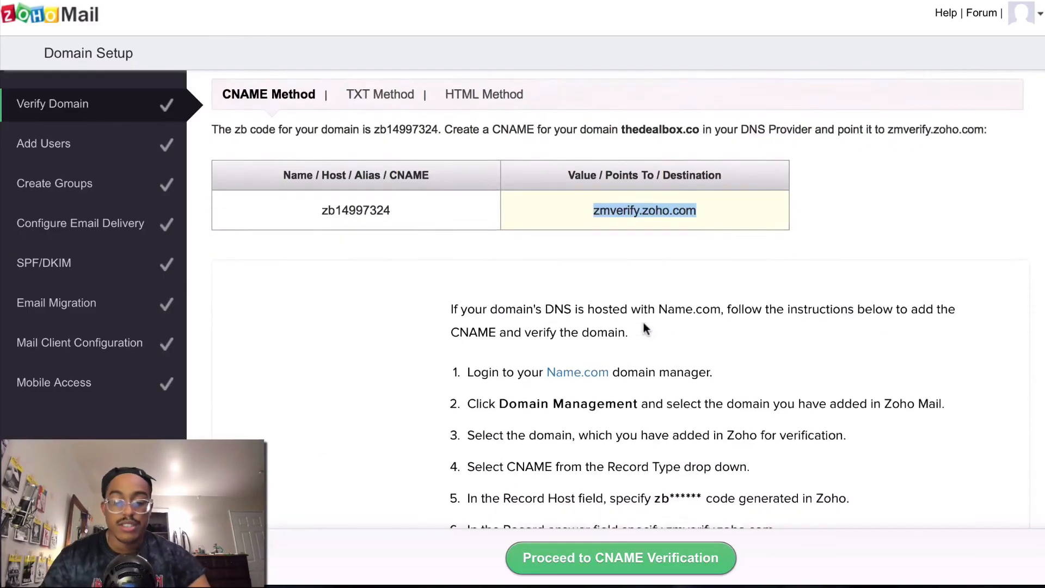
{"action": "left_click", "coordinate": [612, 571]}
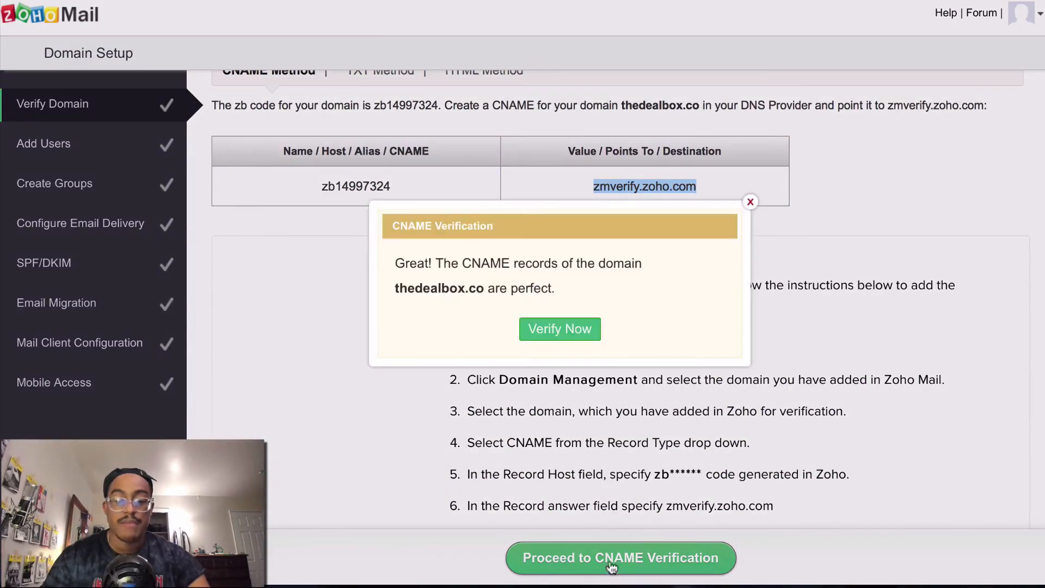
{"action": "left_click", "coordinate": [548, 338]}
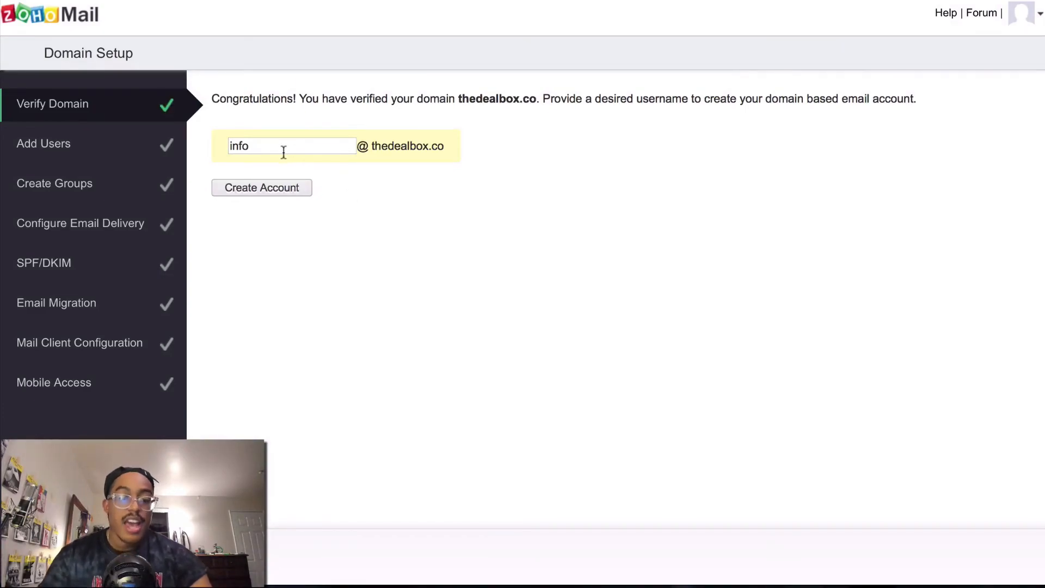
{"action": "left_click", "coordinate": [275, 196]}
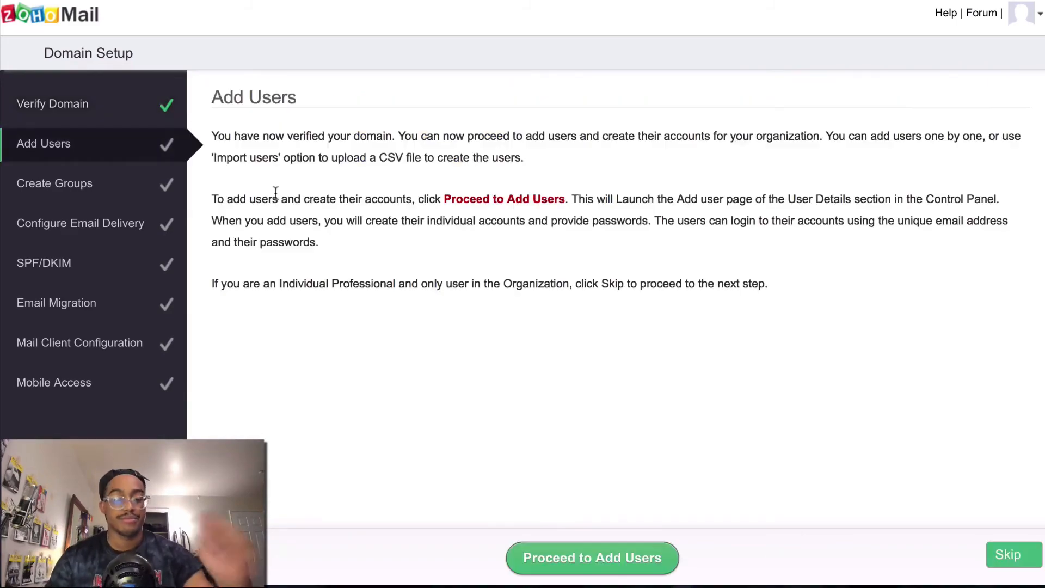
Skip the Add Users and Groups steps to reach Zoho's MX record listing
{"action": "left_click", "coordinate": [1021, 556]}
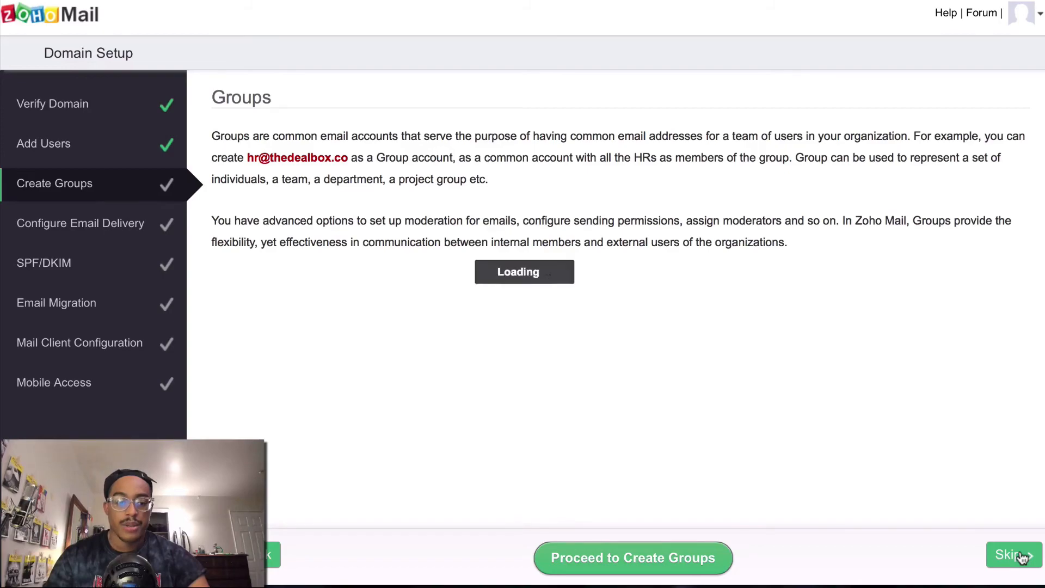
{"action": "left_click", "coordinate": [1021, 556]}
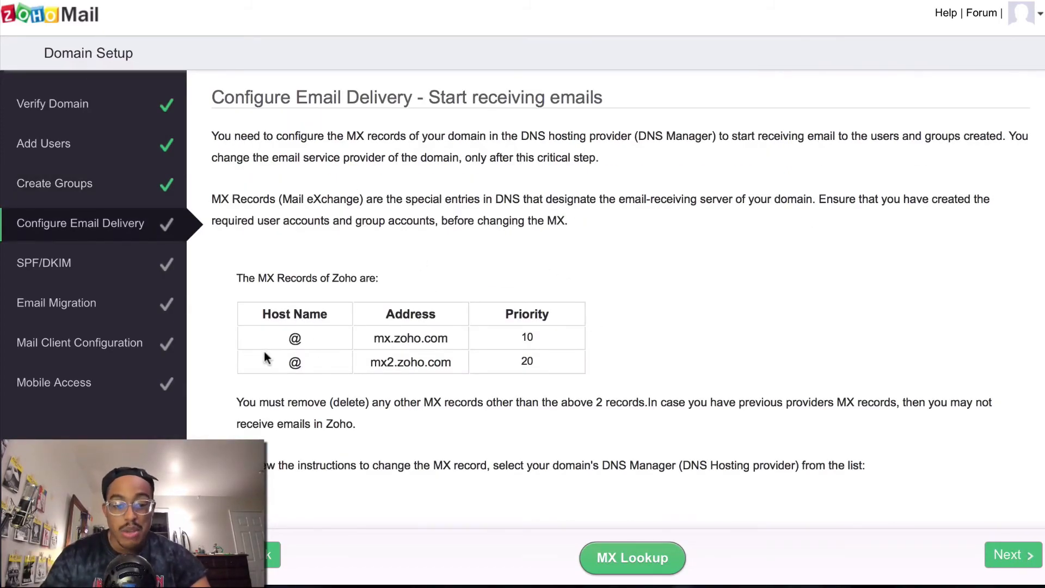
{"action": "scroll", "coordinate": [427, 355], "scroll_direction": "down", "scroll_amount": 3}
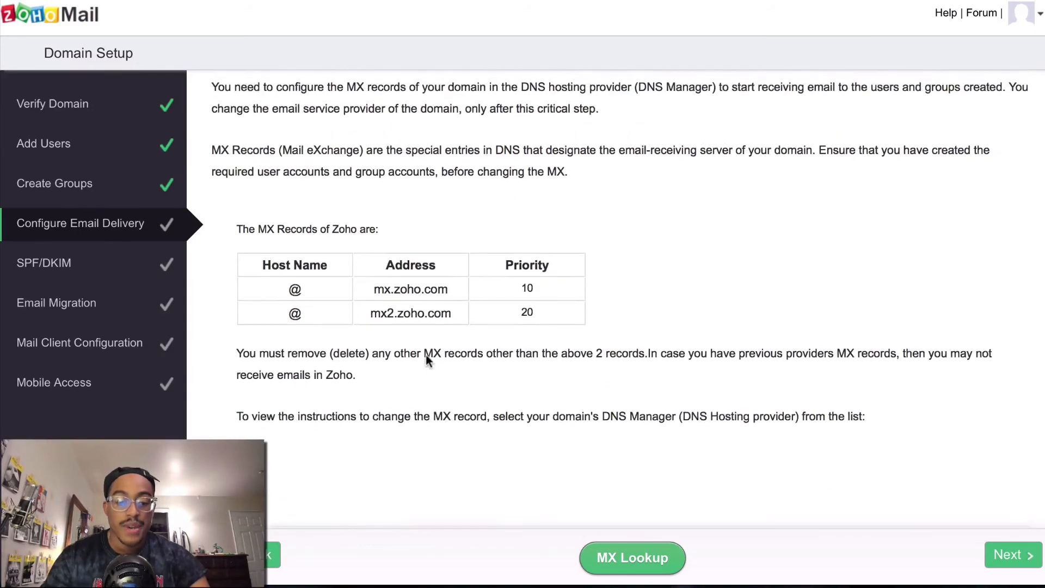
{"action": "scroll", "coordinate": [427, 356], "scroll_direction": "down", "scroll_amount": 2}
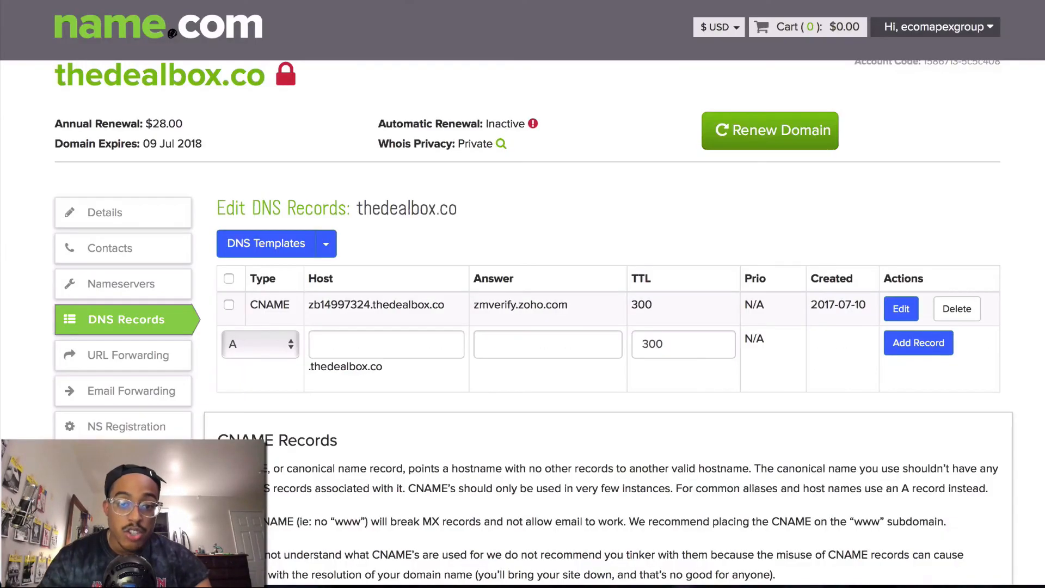
Add an MX record with host @ pointing to mx.zoho.com at priority 10
{"action": "left_click", "coordinate": [279, 343]}
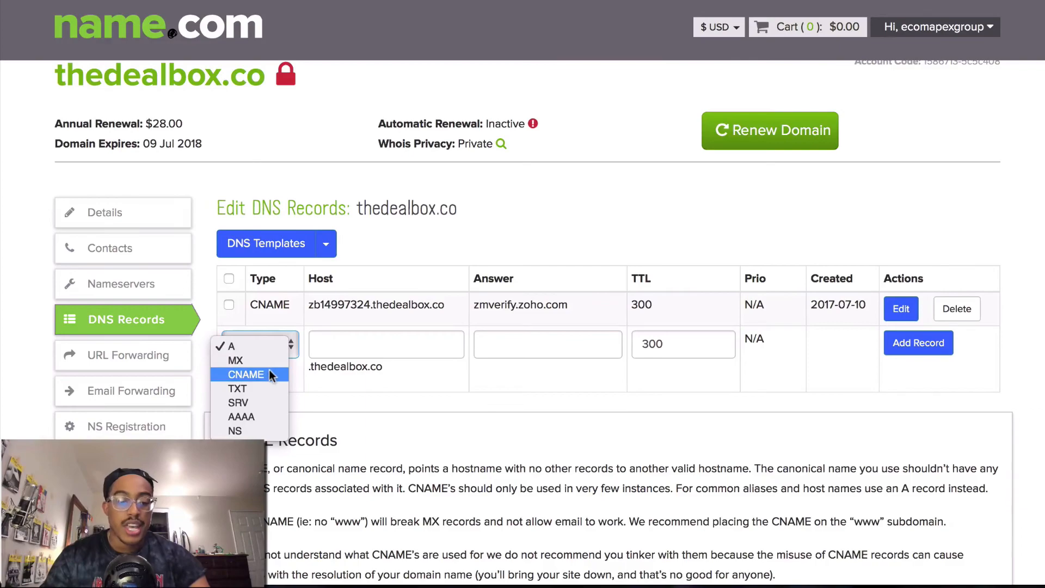
{"action": "left_click", "coordinate": [268, 362]}
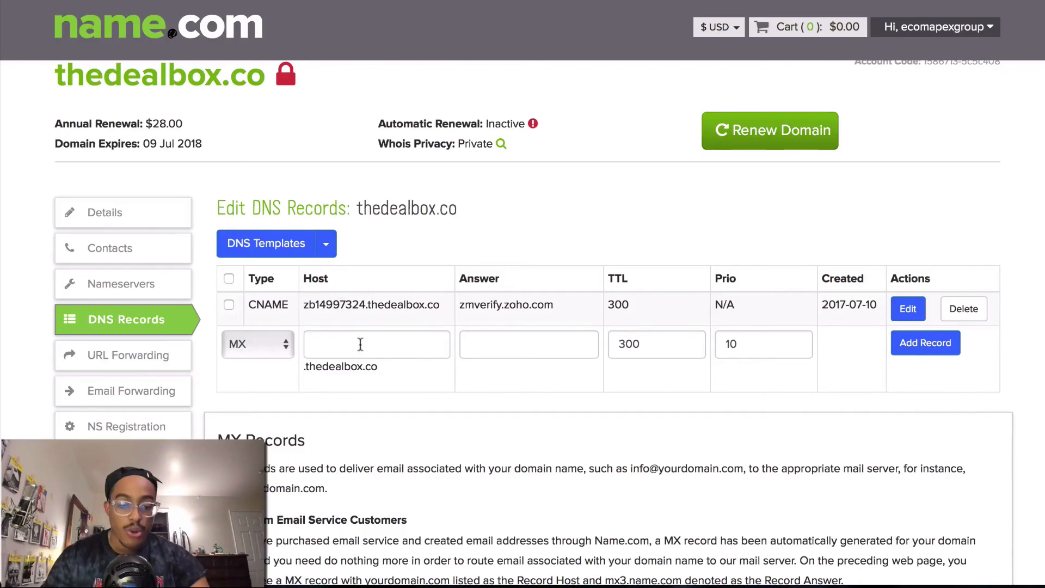
{"action": "left_click", "coordinate": [360, 343]}
{"action": "type", "text": "@"}
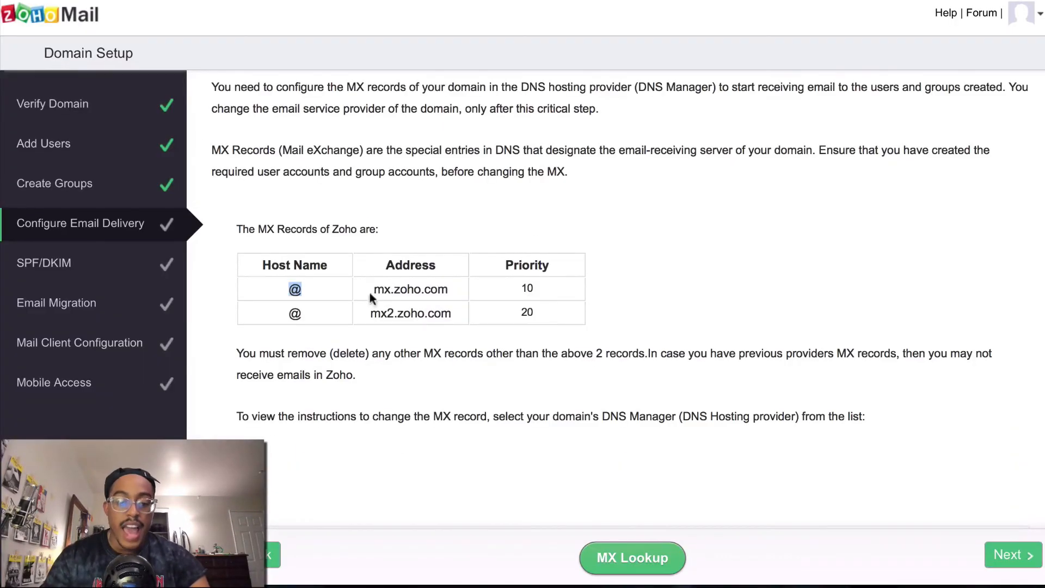
{"action": "left_click_drag", "start_coordinate": [370, 294], "coordinate": [466, 294]}
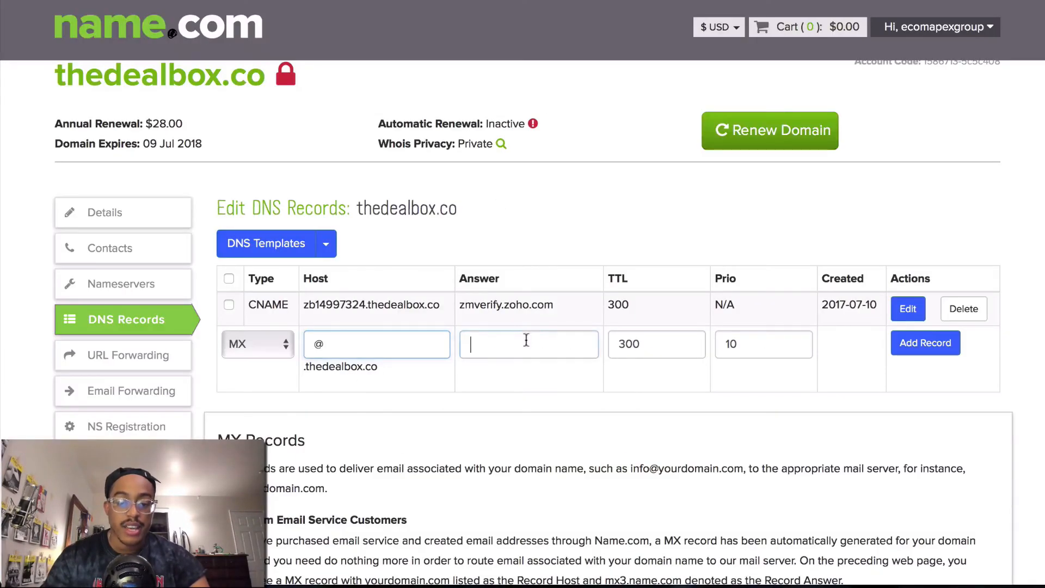
{"action": "type", "text": "mx.zoho.com"}
{"action": "left_click", "coordinate": [905, 353]}
Add a second MX record with host @ pointing to mx2.zoho.com at priority 20
{"action": "left_click", "coordinate": [256, 379]}
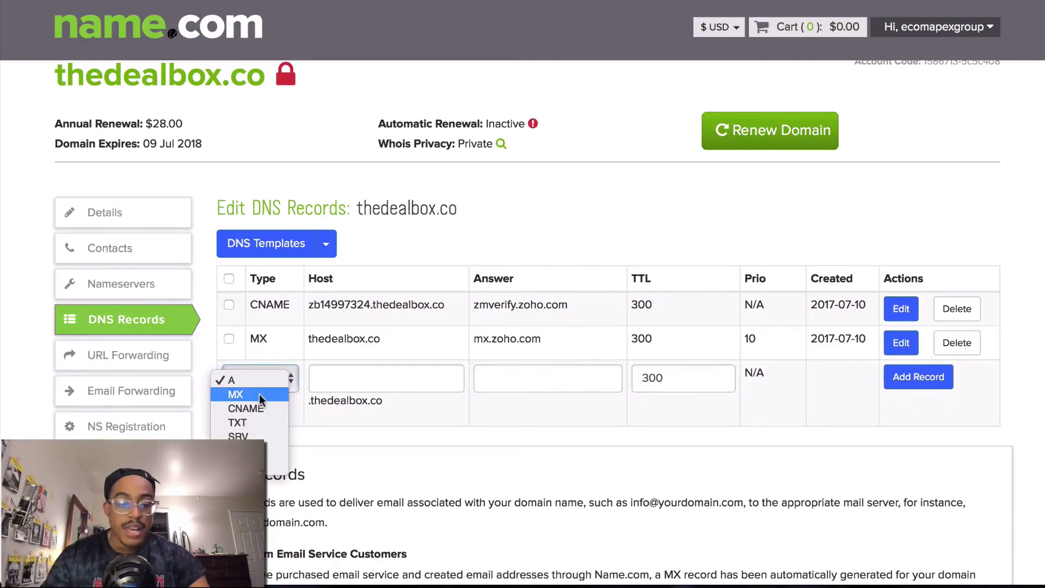
{"action": "left_click", "coordinate": [259, 394]}
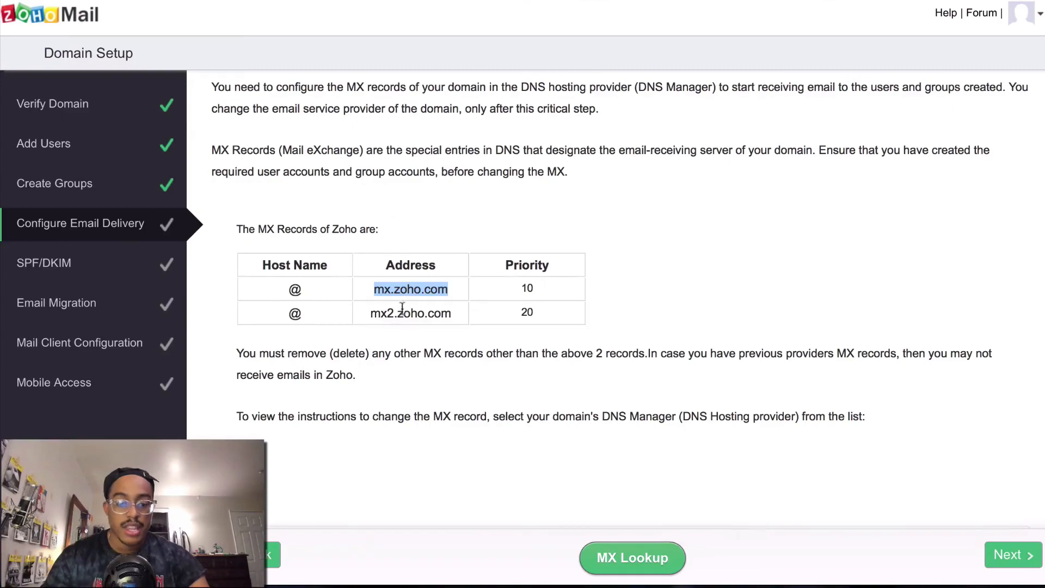
{"action": "mouse_move", "coordinate": [374, 312]}
{"action": "left_mouse_down"}
{"action": "mouse_move", "coordinate": [474, 320]}
{"action": "mouse_move", "coordinate": [369, 312]}
{"action": "left_mouse_up"}
{"action": "key", "text": "super+c"}
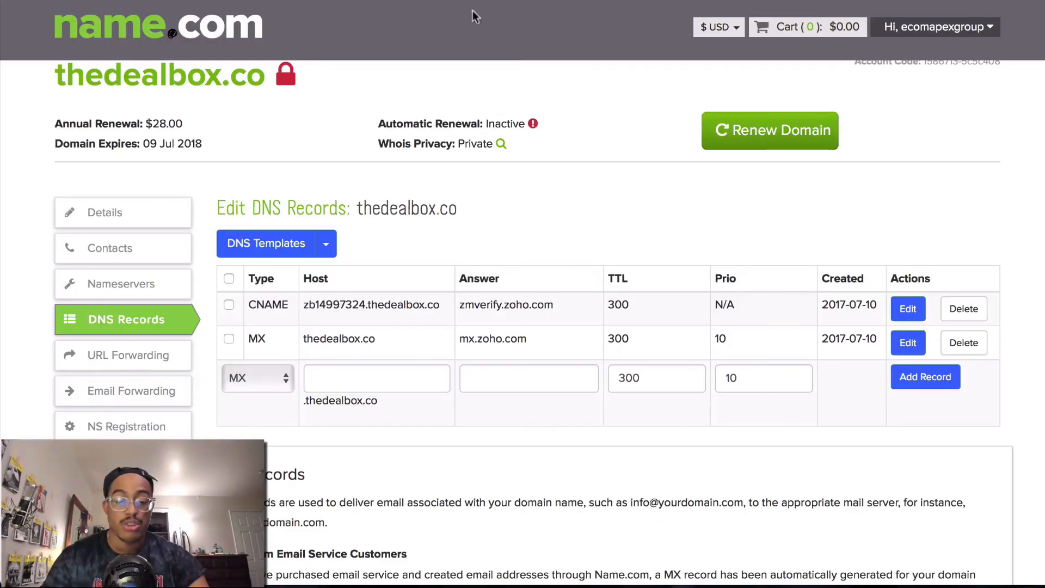
{"action": "left_click", "coordinate": [421, 380]}
{"action": "type", "text": "@"}
{"action": "left_click", "coordinate": [544, 377]}
{"action": "key", "text": "super+v"}
{"action": "double_click", "coordinate": [754, 378]}
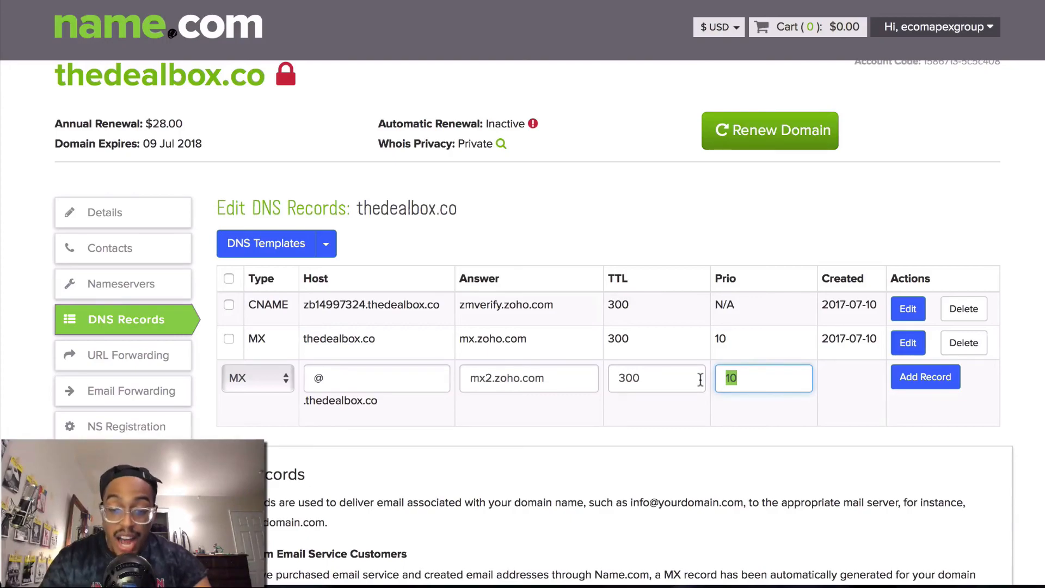
{"action": "type", "text": "20"}
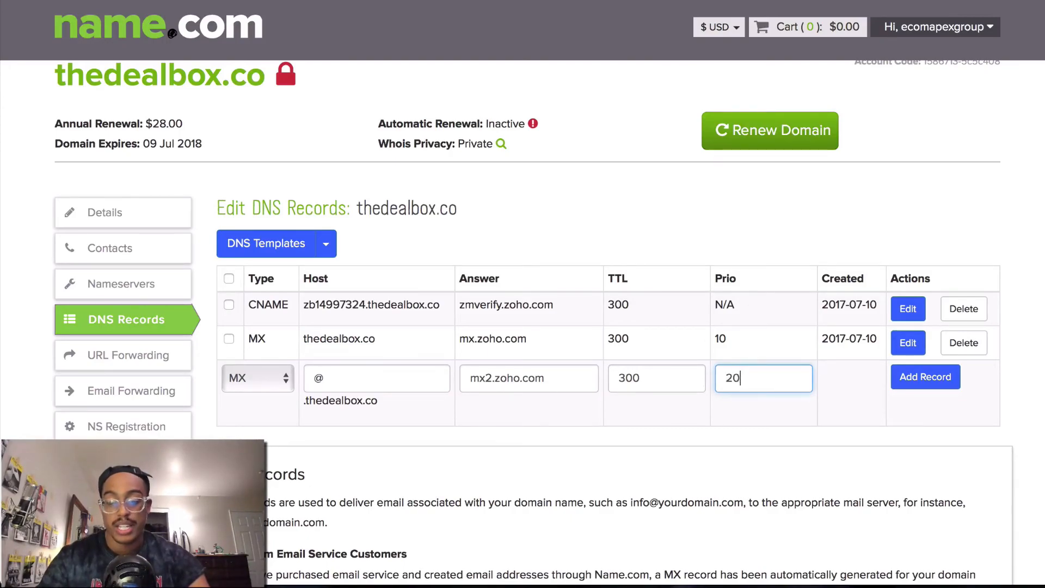
{"action": "left_click", "coordinate": [913, 376]}
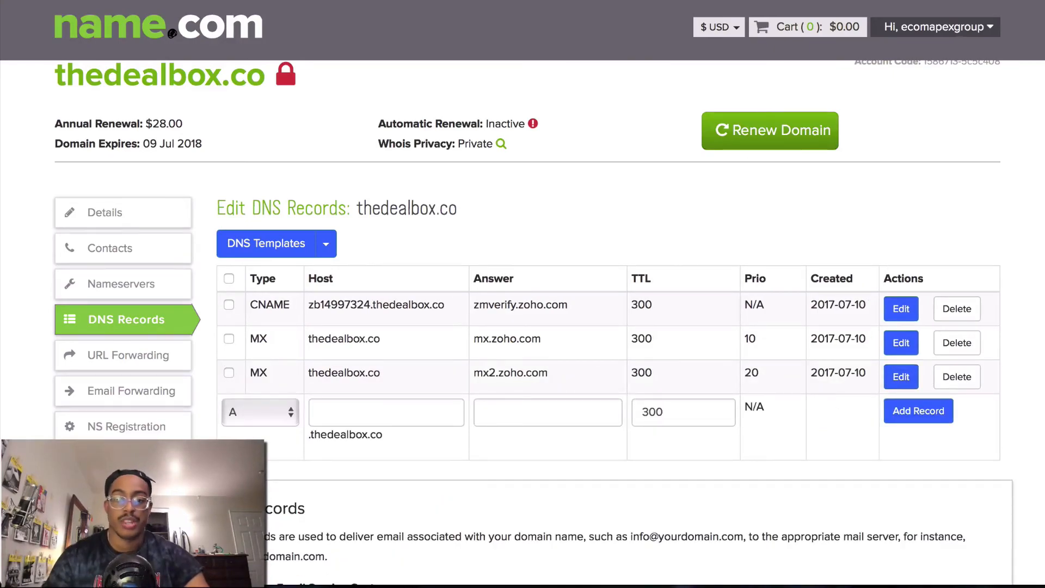
{"action": "key", "text": "ctrl+Tab"}
Verify the domain's MX records from Zoho and continue to the SPF/DKIM step
{"action": "left_click", "coordinate": [643, 553]}
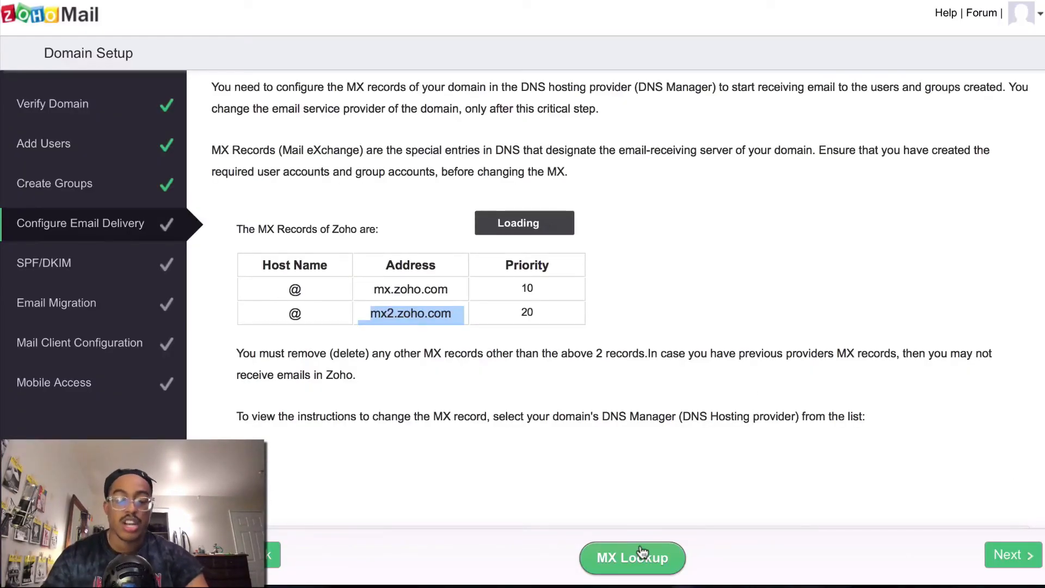
{"action": "left_click", "coordinate": [595, 386]}
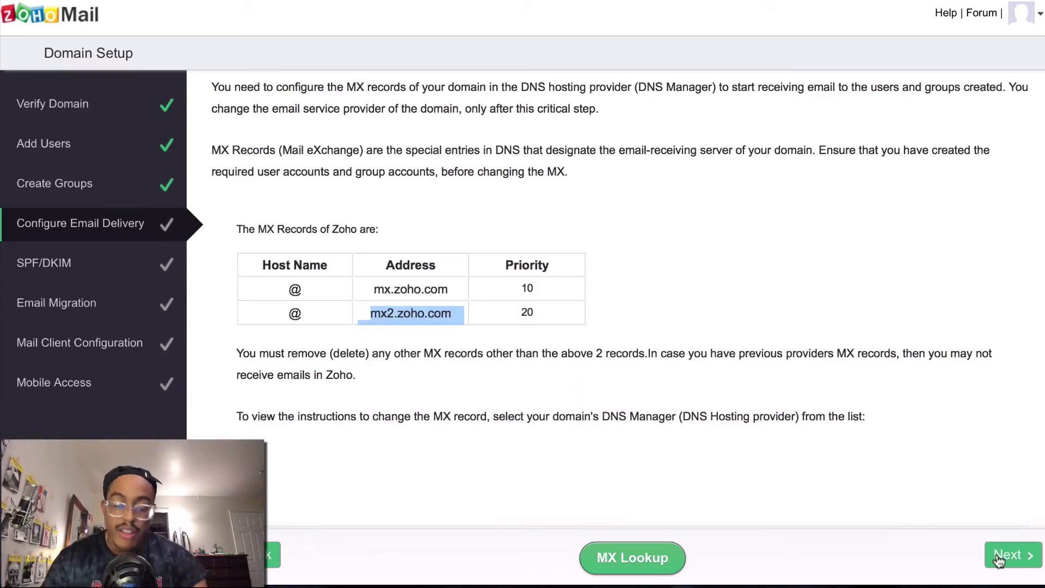
{"action": "scroll", "coordinate": [701, 373], "scroll_direction": "down", "scroll_amount": 10}
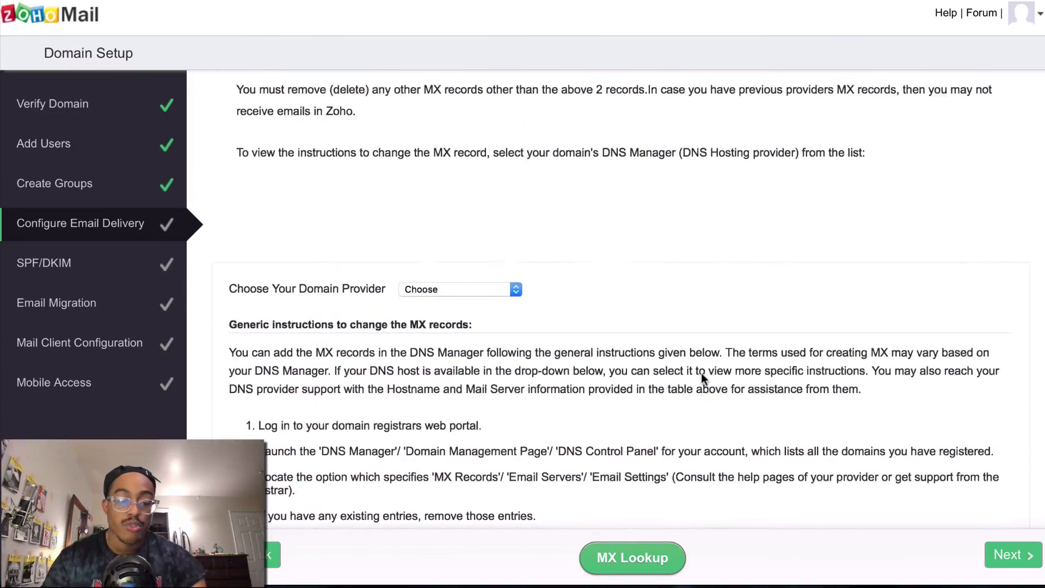
{"action": "scroll", "coordinate": [696, 354], "scroll_direction": "up", "scroll_amount": 6}
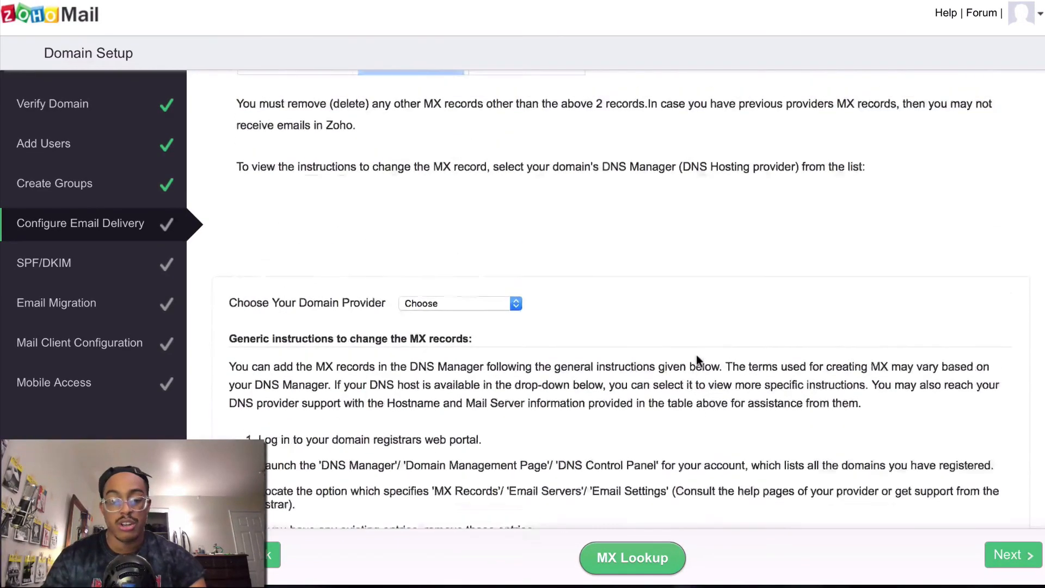
{"action": "left_click", "coordinate": [1008, 561]}
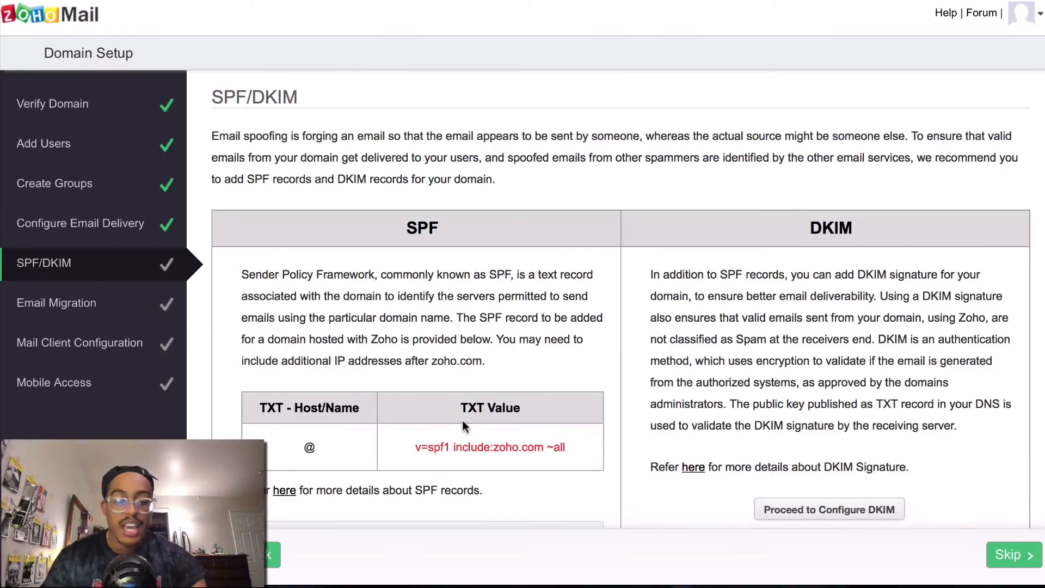
Skip Mail Client Configuration and Mobile Access, then go to the Zoho Workplace home
{"action": "scroll", "coordinate": [462, 421], "scroll_direction": "down", "scroll_amount": 1}
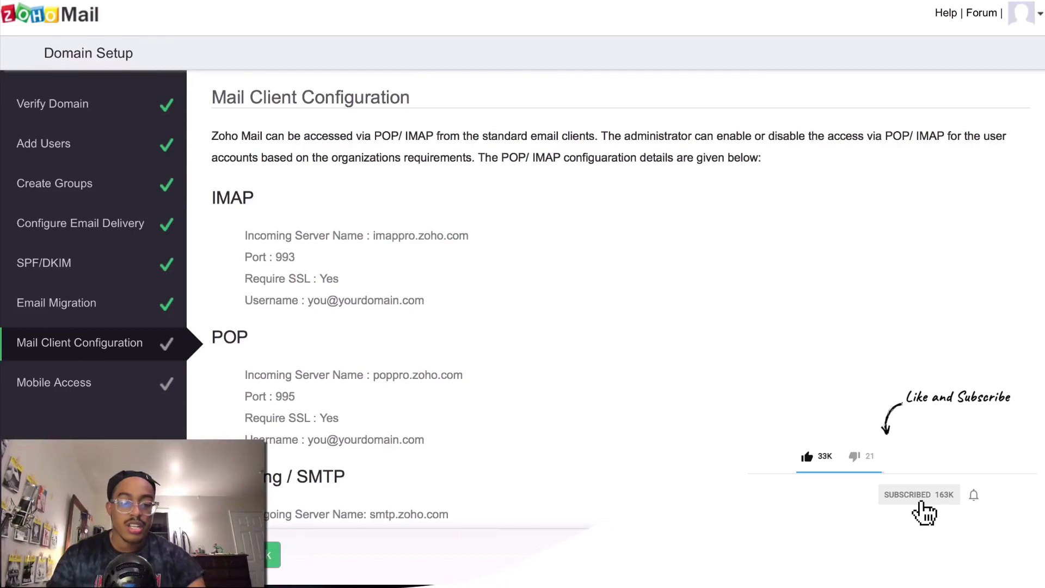
{"action": "scroll", "coordinate": [716, 410], "scroll_direction": "down", "scroll_amount": 3}
{"action": "scroll", "coordinate": [717, 411], "scroll_direction": "up", "scroll_amount": 1}
{"action": "scroll", "coordinate": [716, 410], "scroll_direction": "down", "scroll_amount": 1}
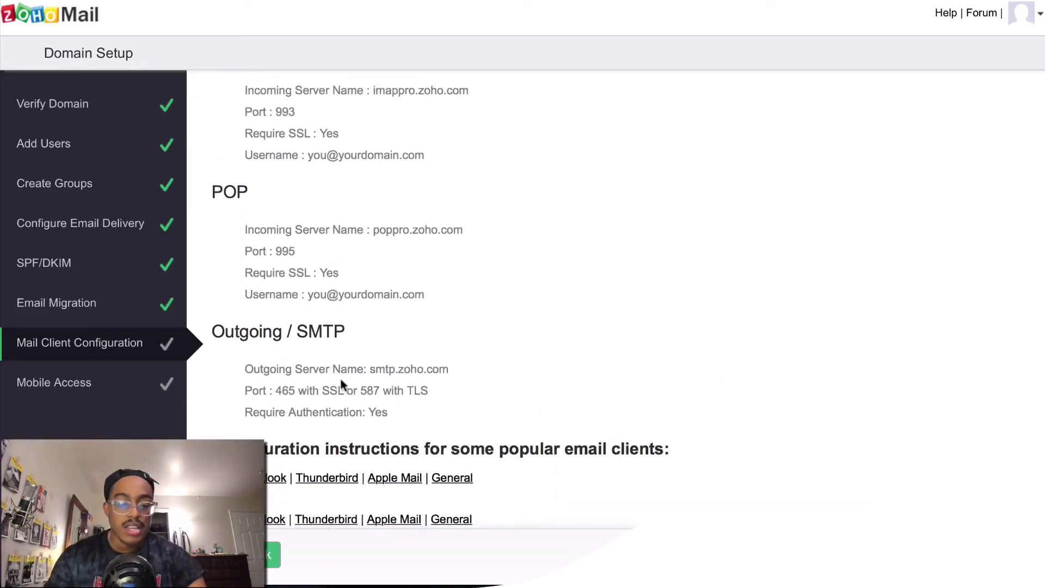
{"action": "left_click", "coordinate": [1003, 557]}
{"action": "scroll", "coordinate": [619, 333], "scroll_direction": "down", "scroll_amount": 3}
{"action": "left_click", "coordinate": [998, 556]}
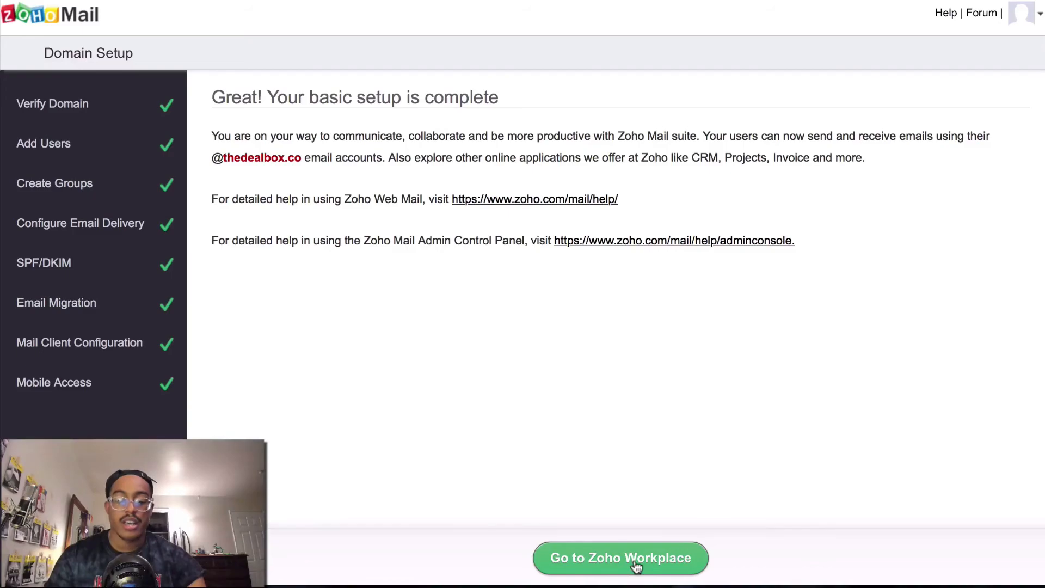
{"action": "left_click", "coordinate": [634, 559]}
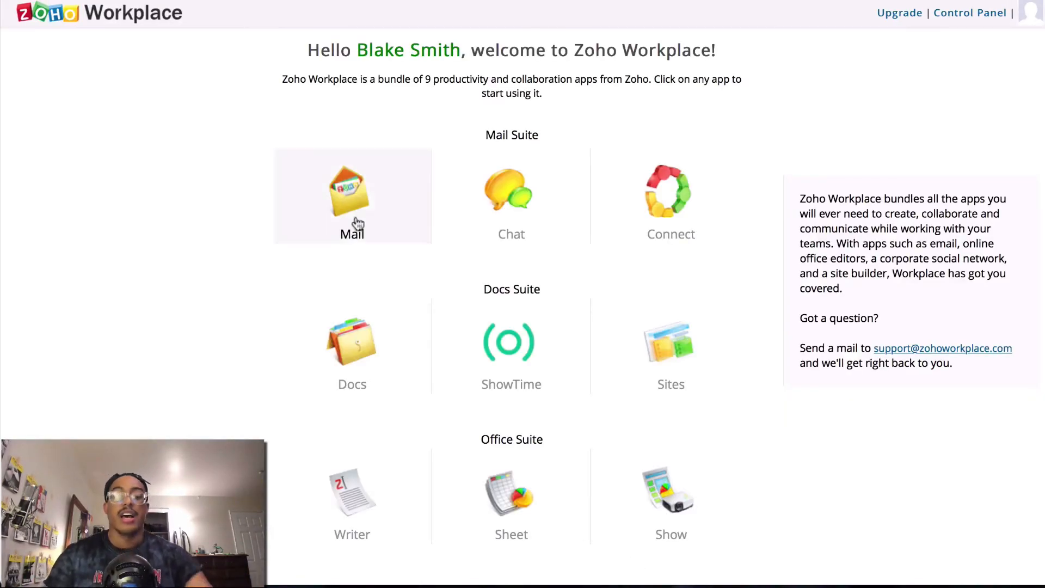
Open Mail, dismiss the spotlight for good, and open the old-version forwarding and POP/IMAP settings
{"action": "left_click", "coordinate": [355, 232]}
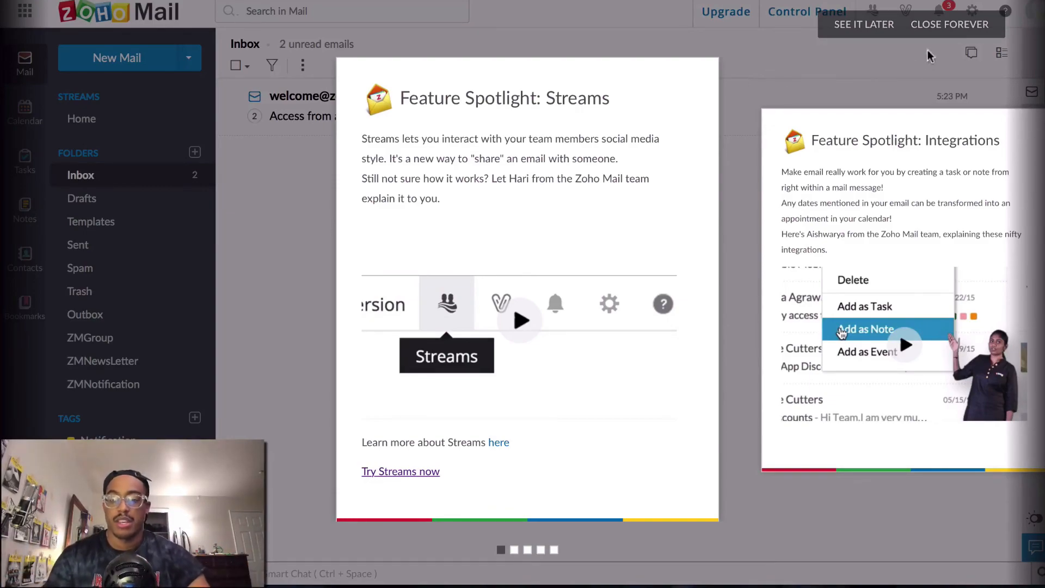
{"action": "left_click", "coordinate": [951, 31]}
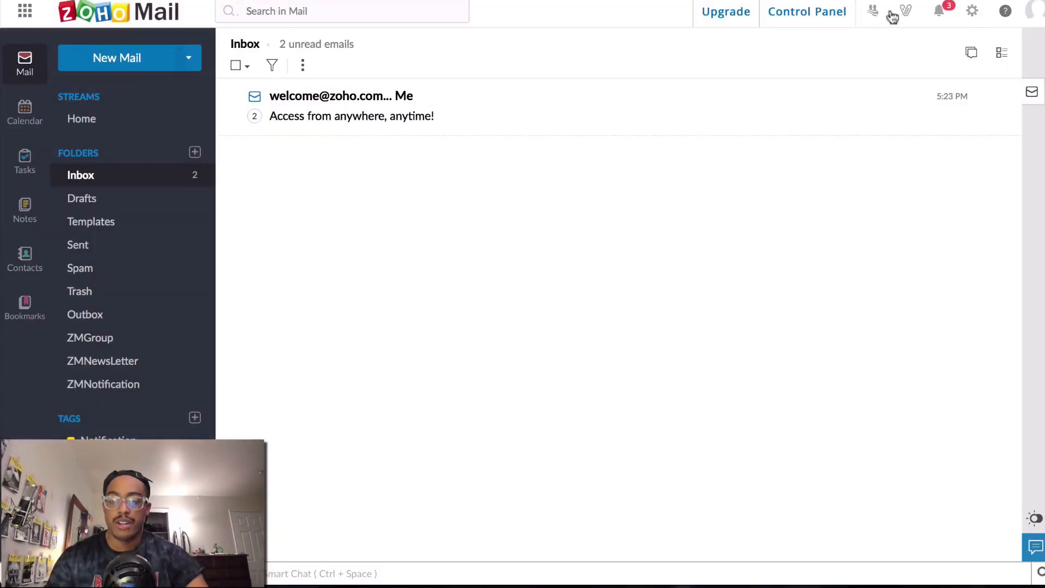
{"action": "left_click", "coordinate": [969, 17]}
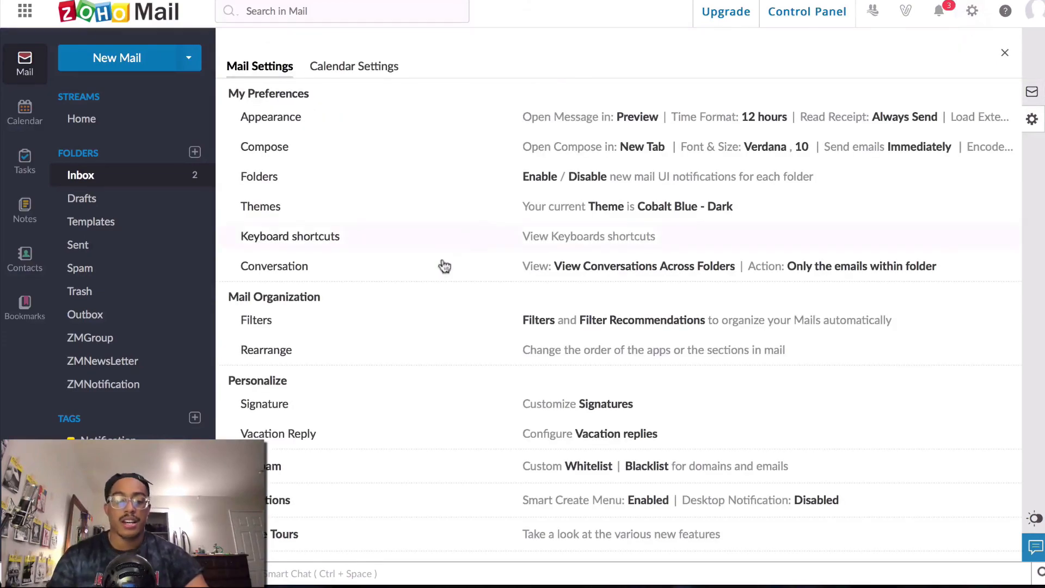
{"action": "scroll", "coordinate": [373, 403], "scroll_direction": "down", "scroll_amount": 4}
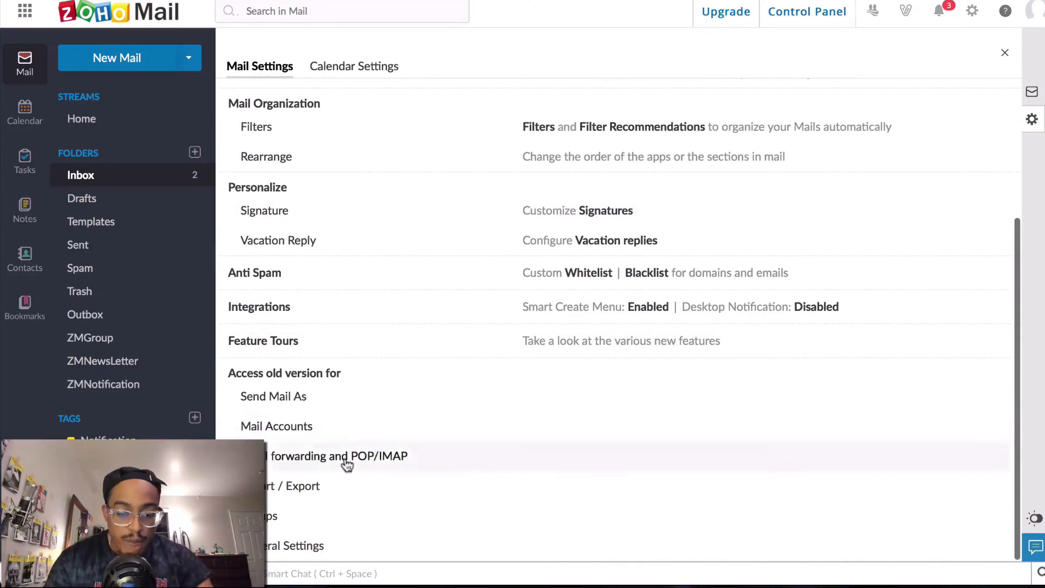
{"action": "left_click", "coordinate": [346, 460]}
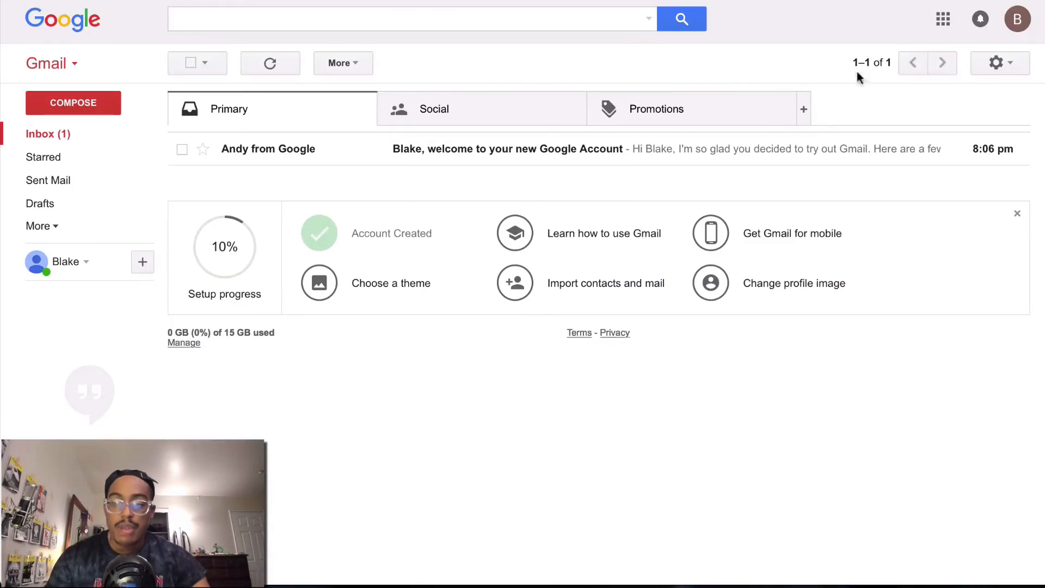
Open Gmail's full settings on the Forwarding and POP/IMAP tab
{"action": "left_click", "coordinate": [995, 63]}
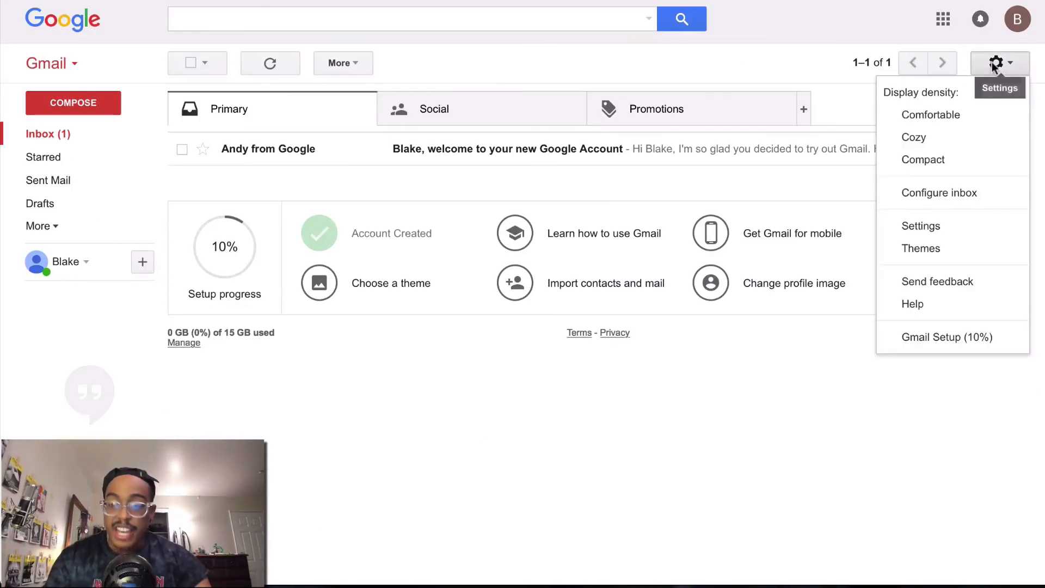
{"action": "left_click", "coordinate": [942, 226]}
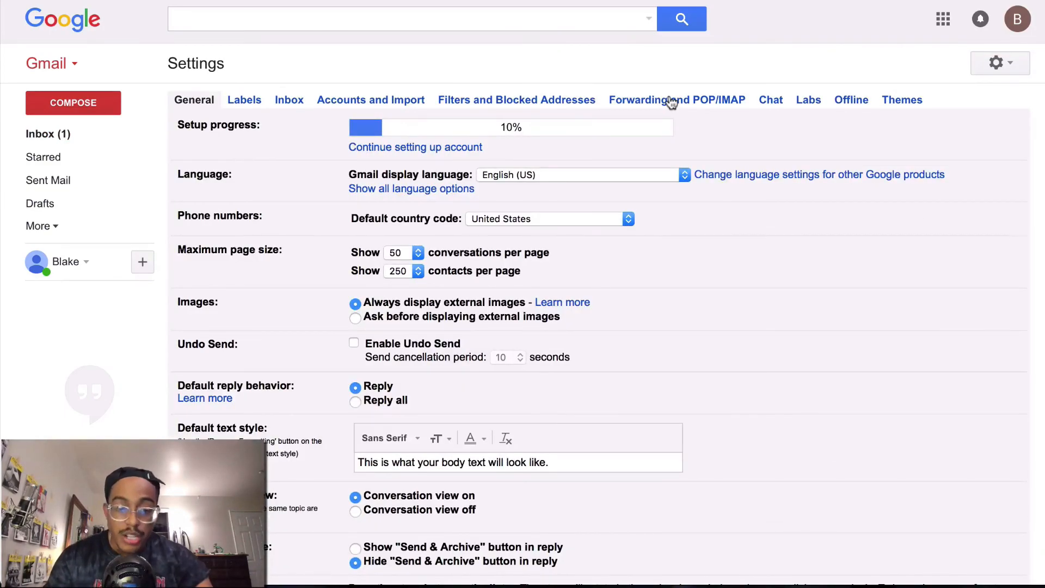
{"action": "left_click", "coordinate": [671, 101]}
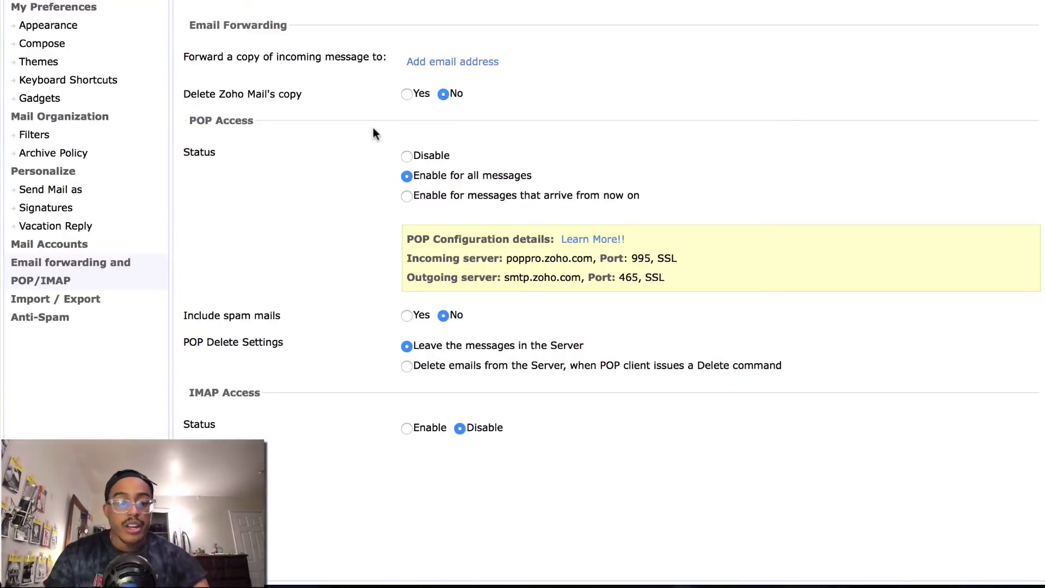
Add the business Gmail address as a Zoho mail forwarding destination
{"action": "left_click", "coordinate": [459, 70]}
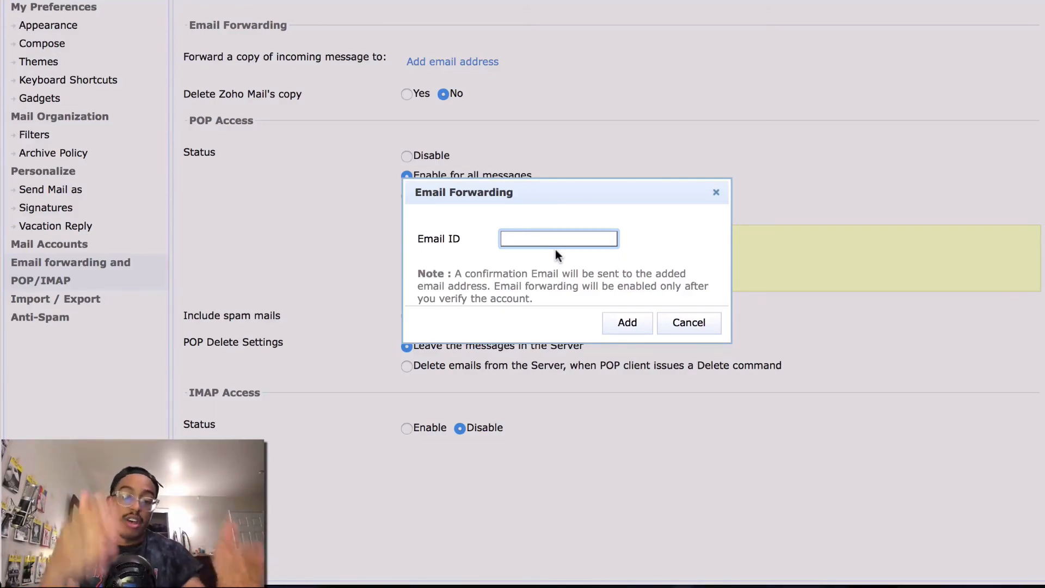
{"action": "type", "text": "Gi"}
{"action": "key", "text": "BackSpace"}
{"action": "key", "text": "BackSpace"}
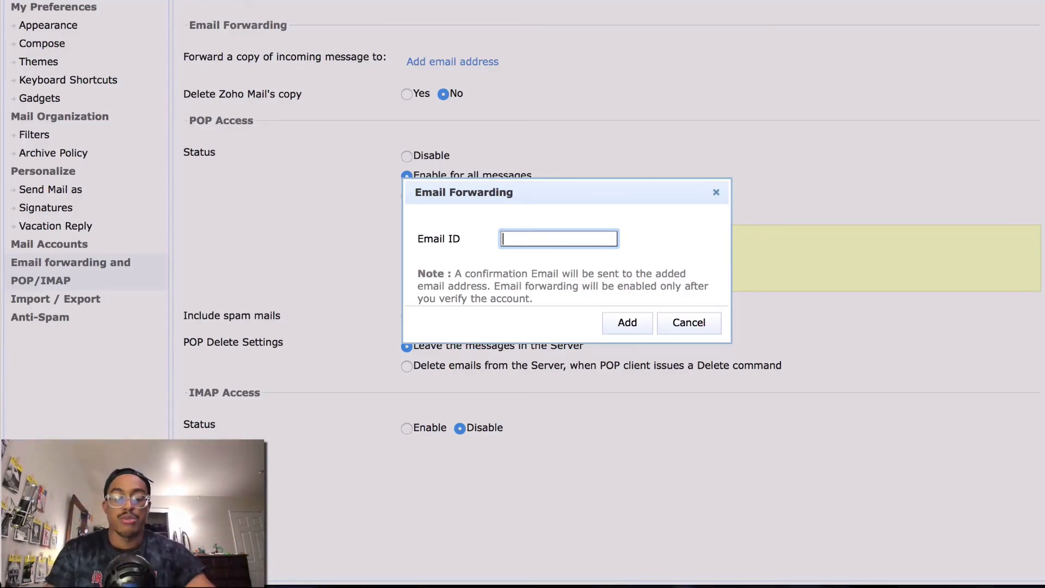
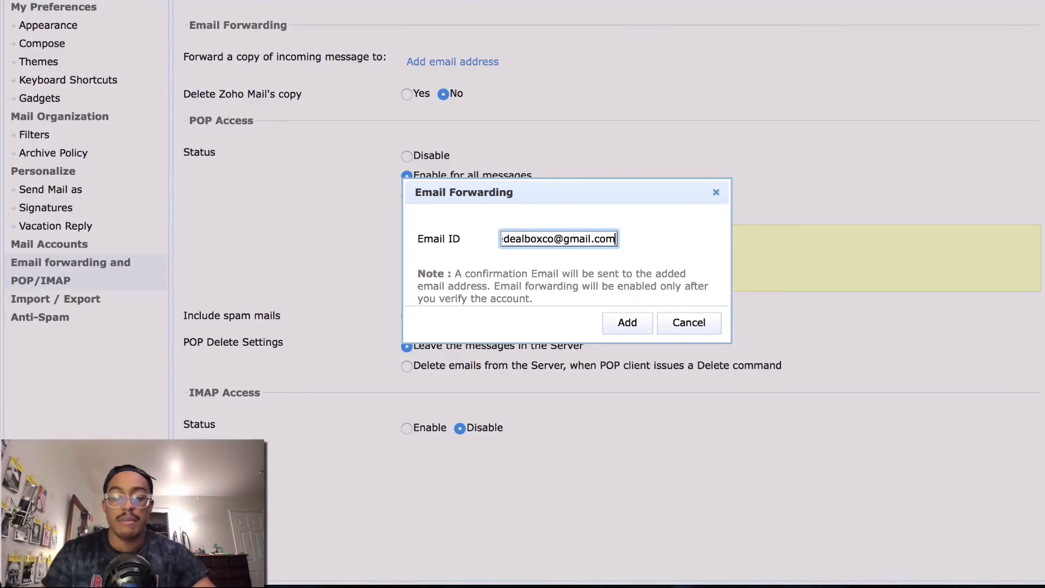
{"action": "left_click", "coordinate": [622, 328]}
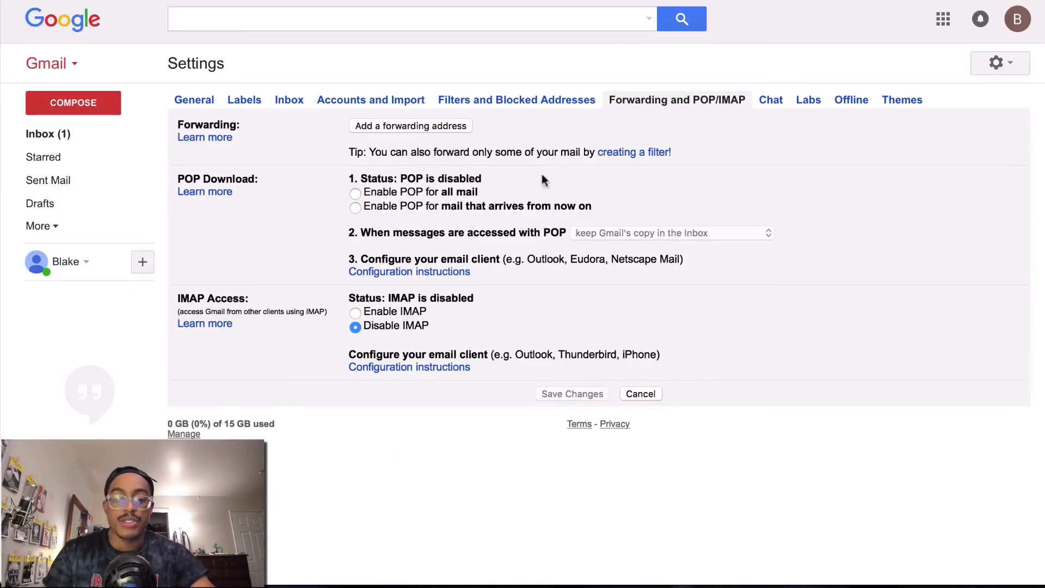
Add the thedealbox.co info address as a Gmail forwarding address and proceed to send confirmation
{"action": "left_click", "coordinate": [439, 129]}
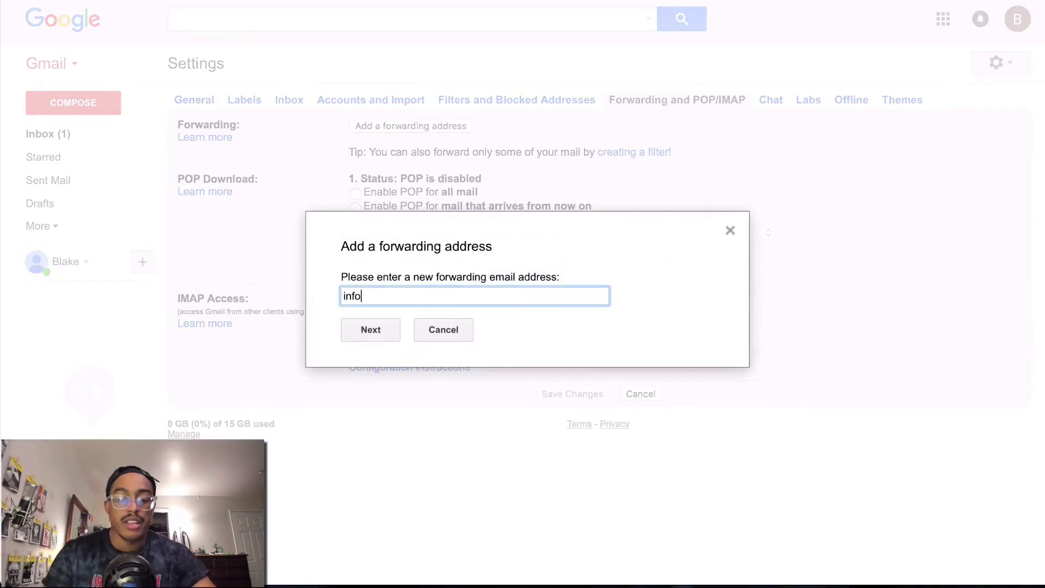
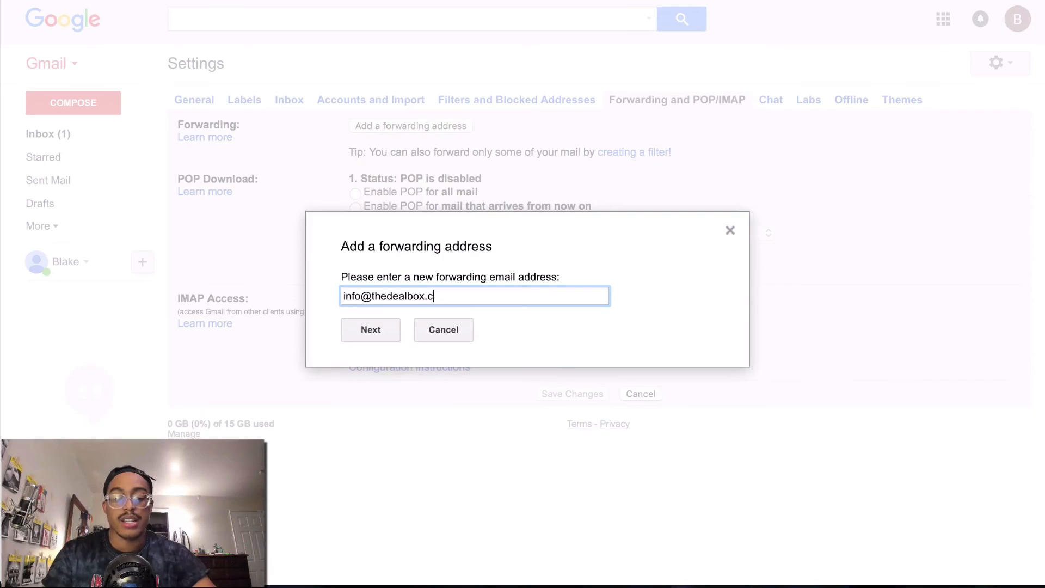
{"action": "left_click", "coordinate": [361, 330]}
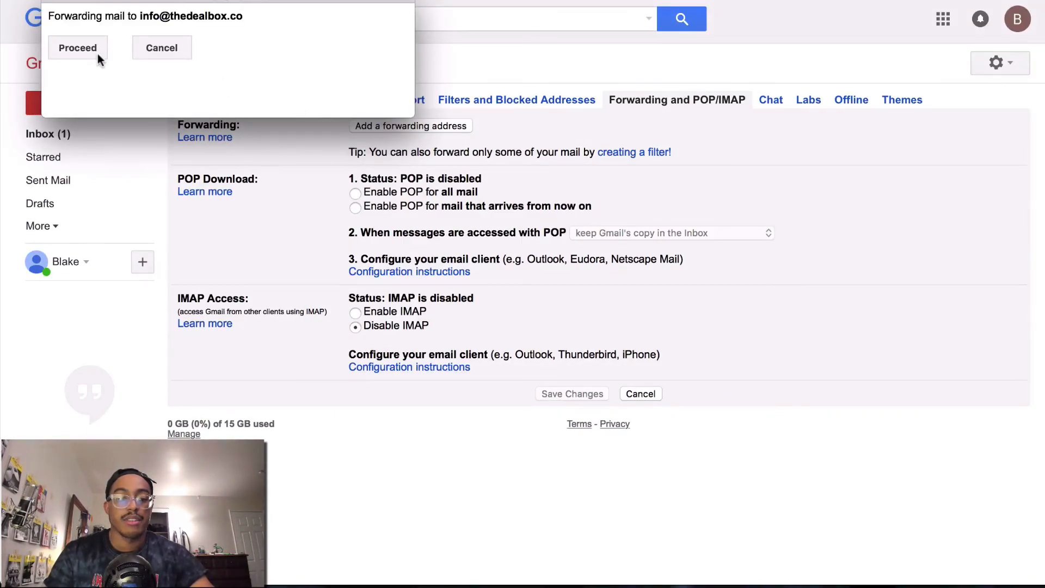
{"action": "left_click", "coordinate": [97, 53]}
{"action": "left_click", "coordinate": [370, 326]}
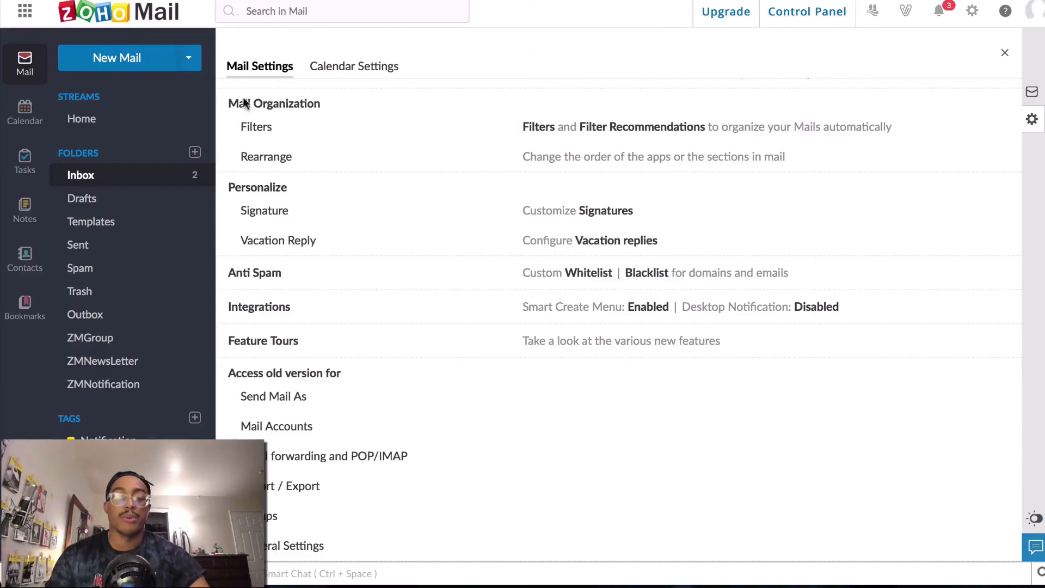
{"action": "left_click", "coordinate": [21, 57]}
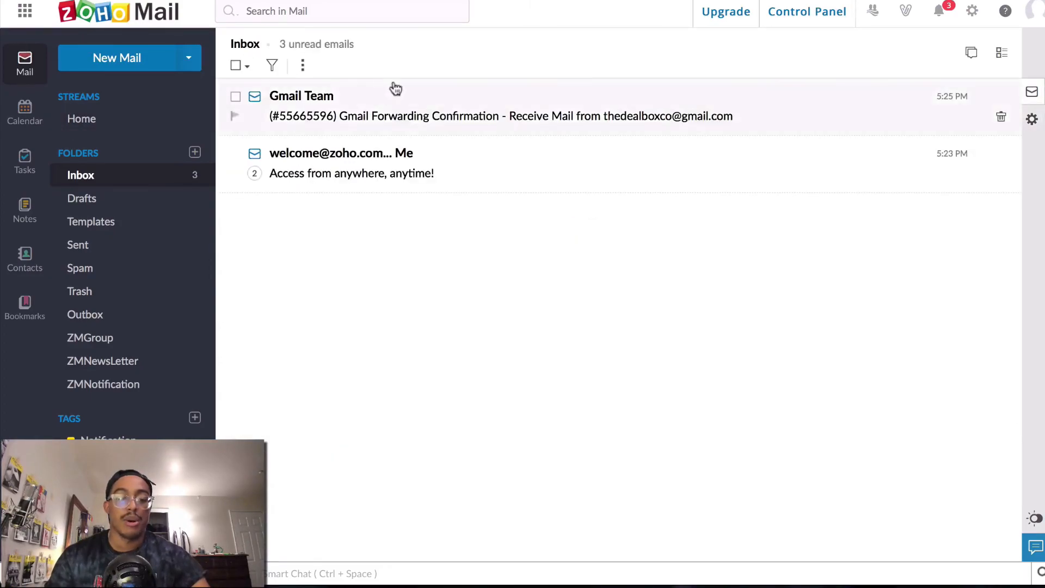
{"action": "left_click", "coordinate": [508, 114]}
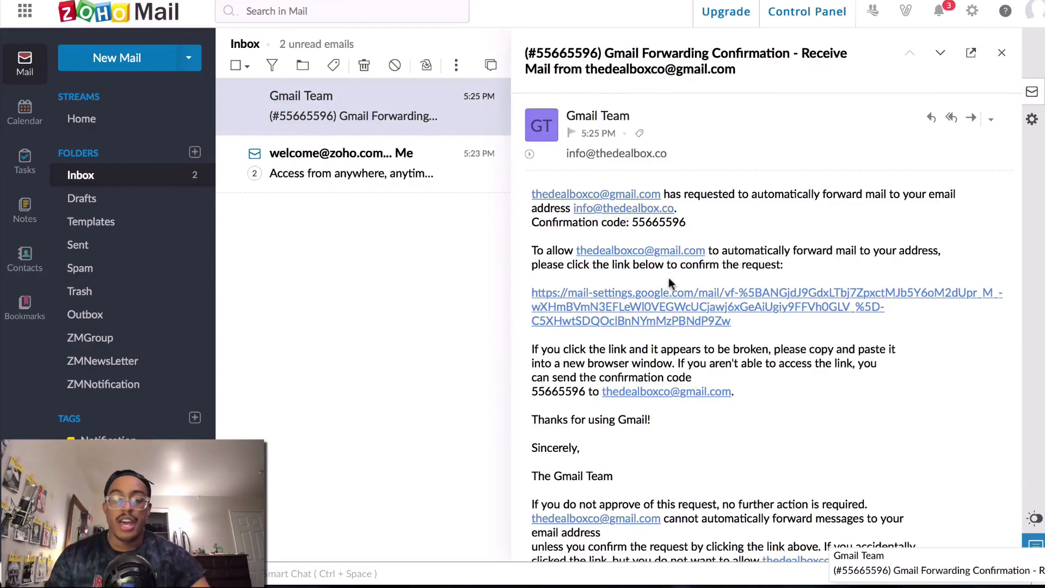
{"action": "left_click", "coordinate": [683, 323]}
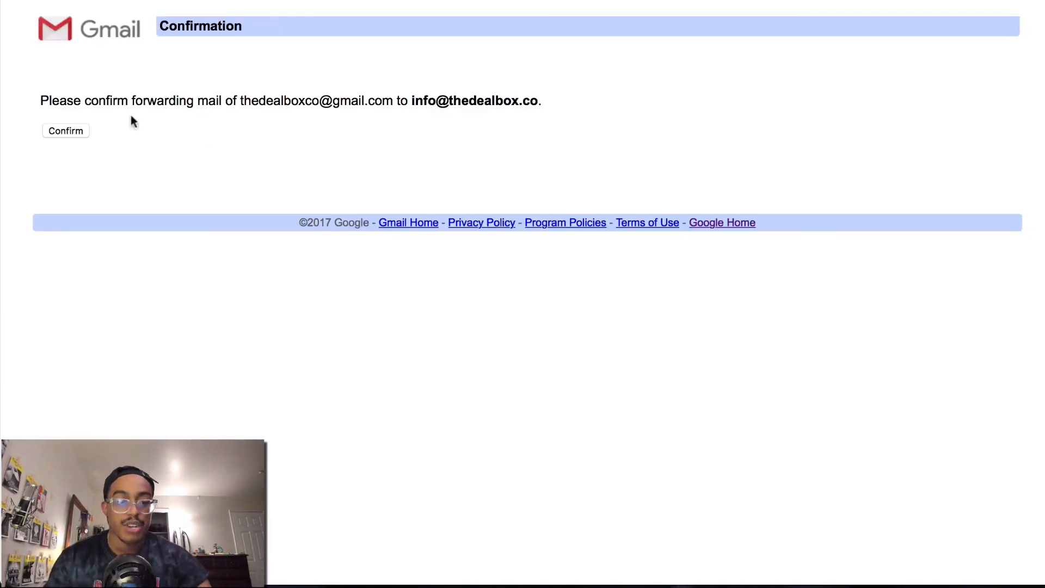
{"action": "left_click", "coordinate": [68, 132]}
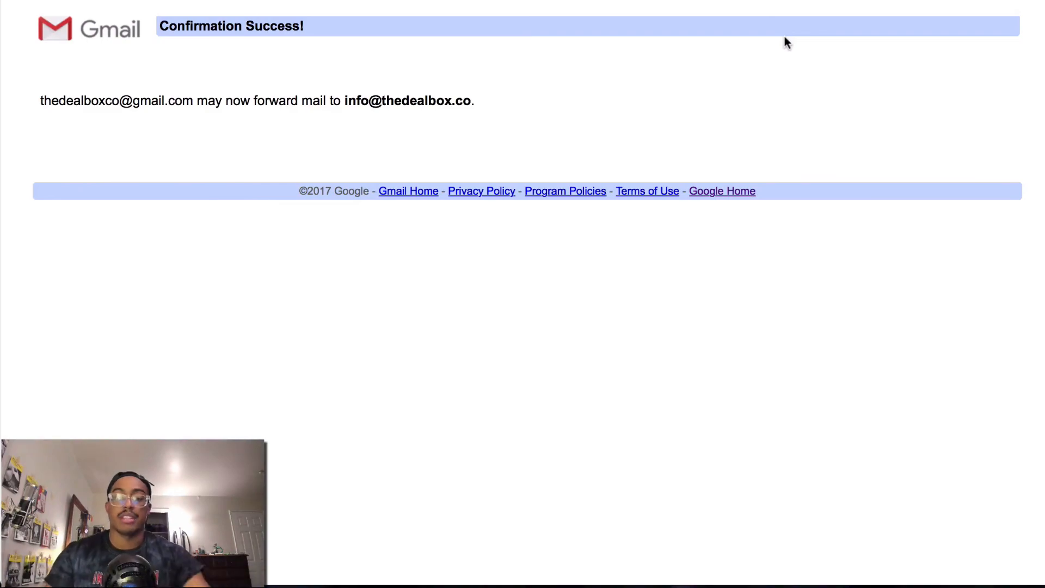
Back in Gmail's forwarding settings, verify the thedealbox.co info forwarding address
{"action": "left_click", "coordinate": [664, 0]}
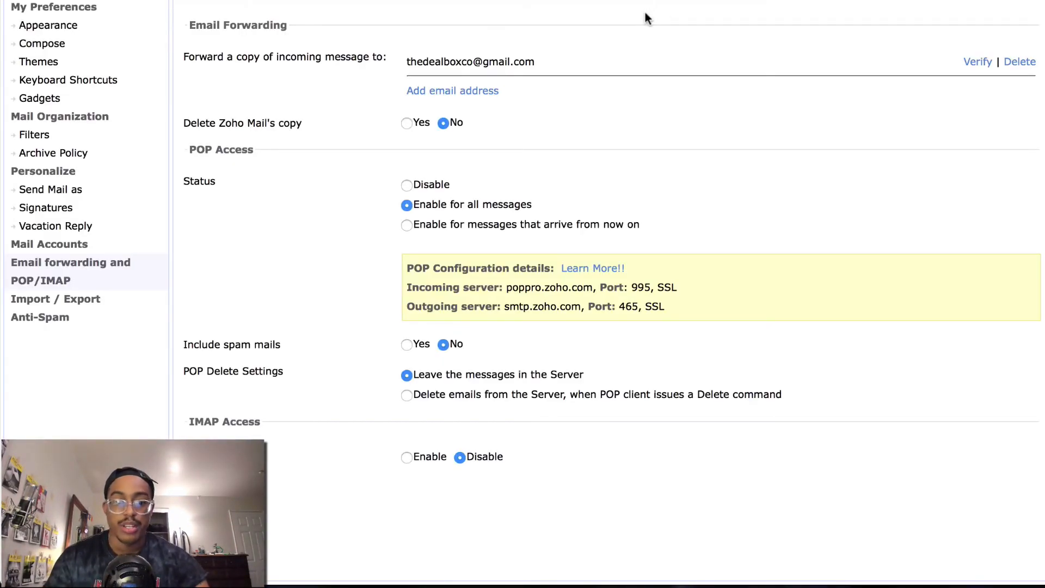
{"action": "left_click", "coordinate": [934, 1]}
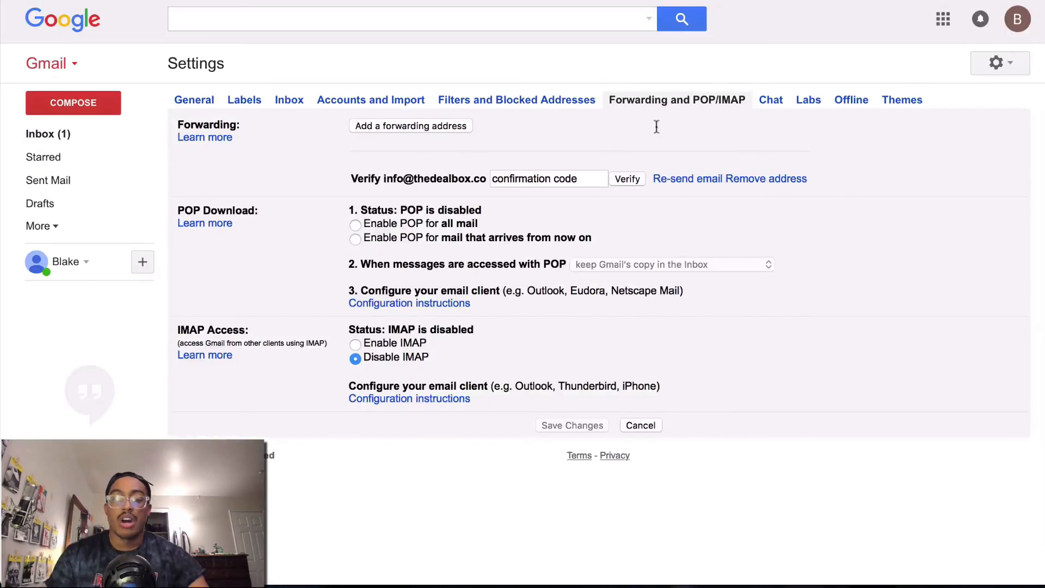
{"action": "left_click", "coordinate": [626, 182]}
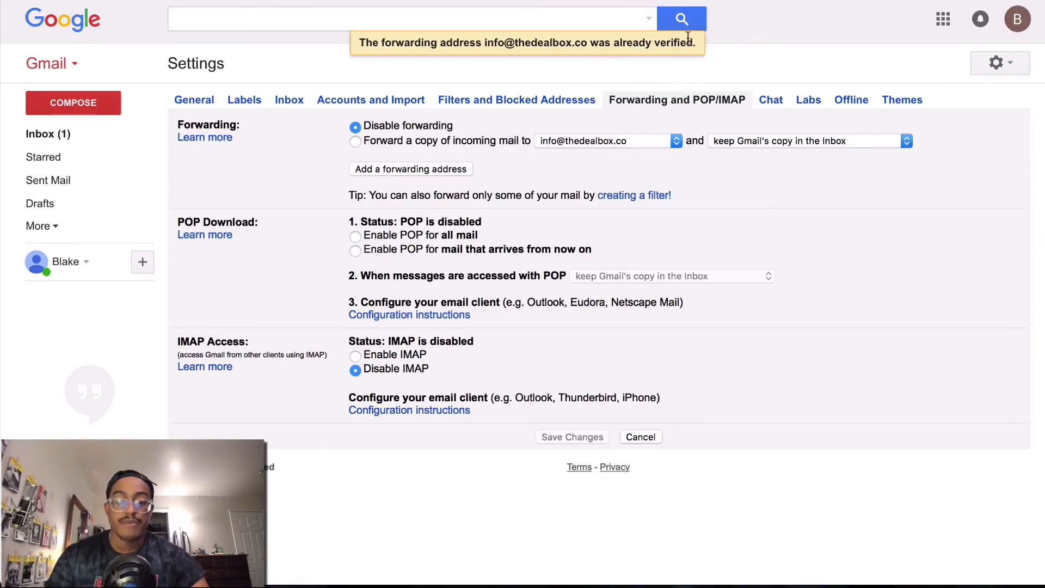
{"action": "left_click", "coordinate": [391, 106]}
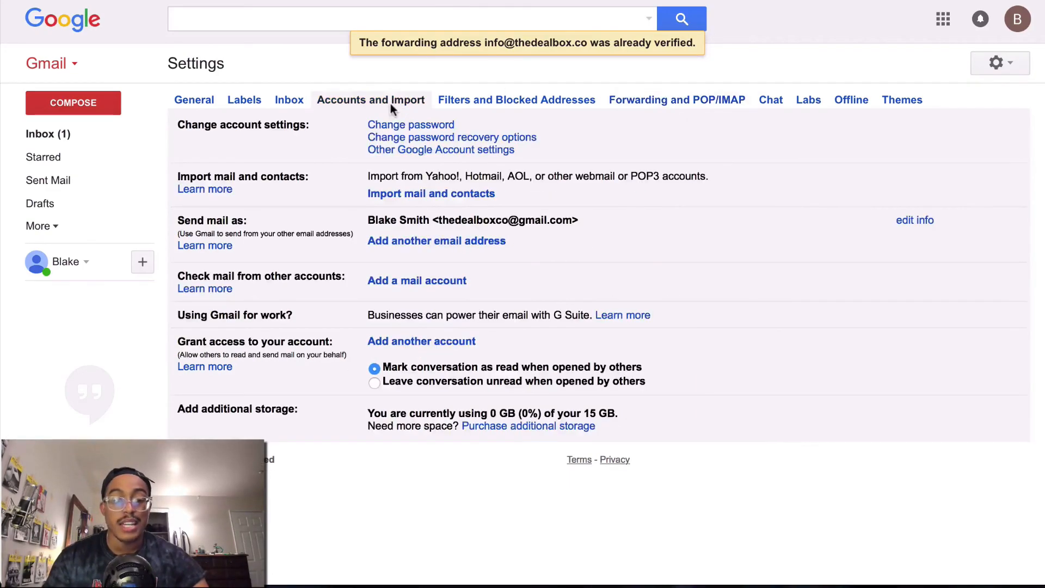
Add the info address as a non-alias Gmail sender through to the SMTP server step
{"action": "left_click", "coordinate": [452, 241]}
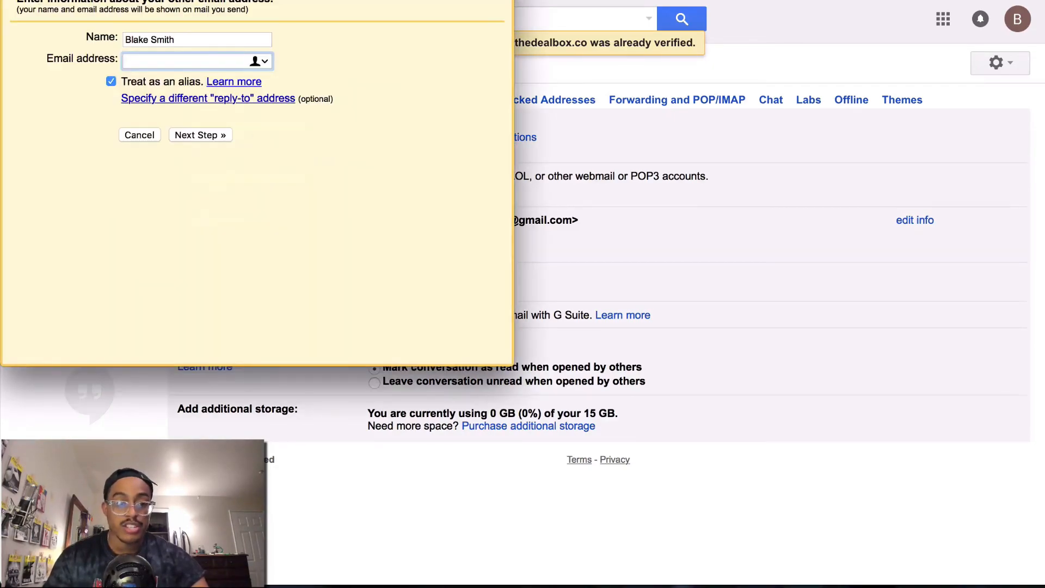
{"action": "key", "text": "super+w"}
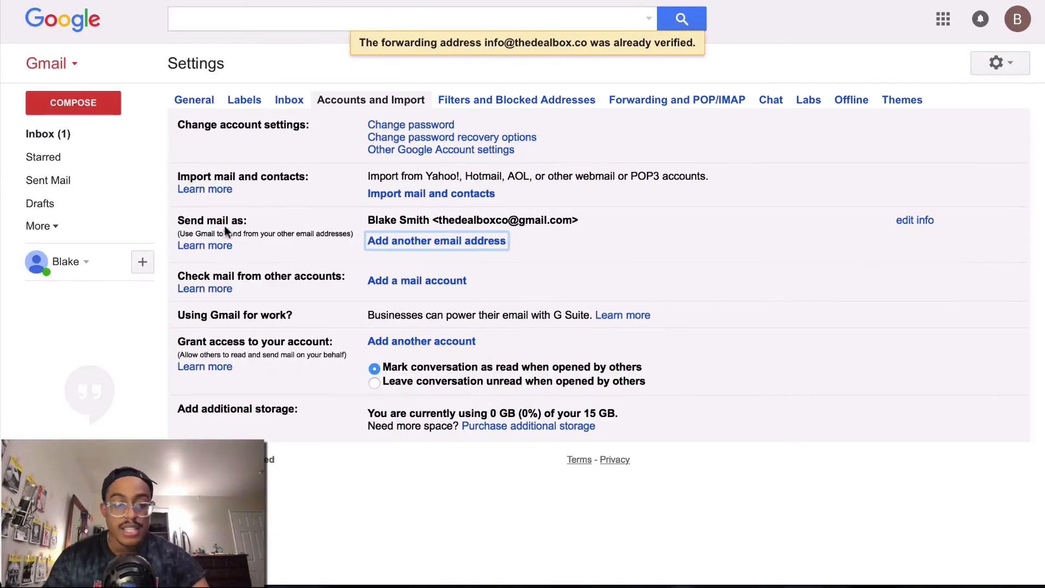
{"action": "left_click", "coordinate": [412, 246]}
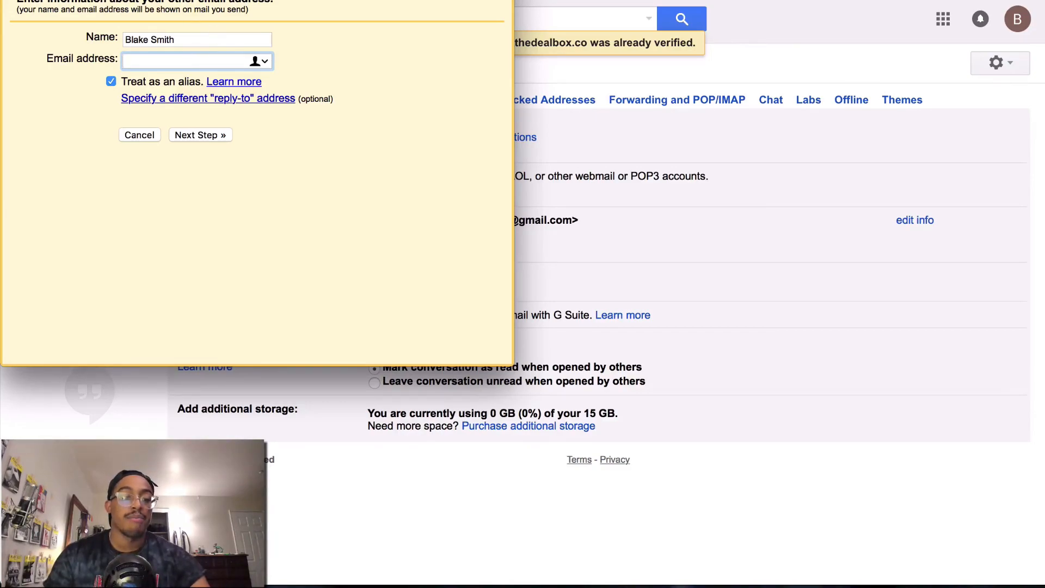
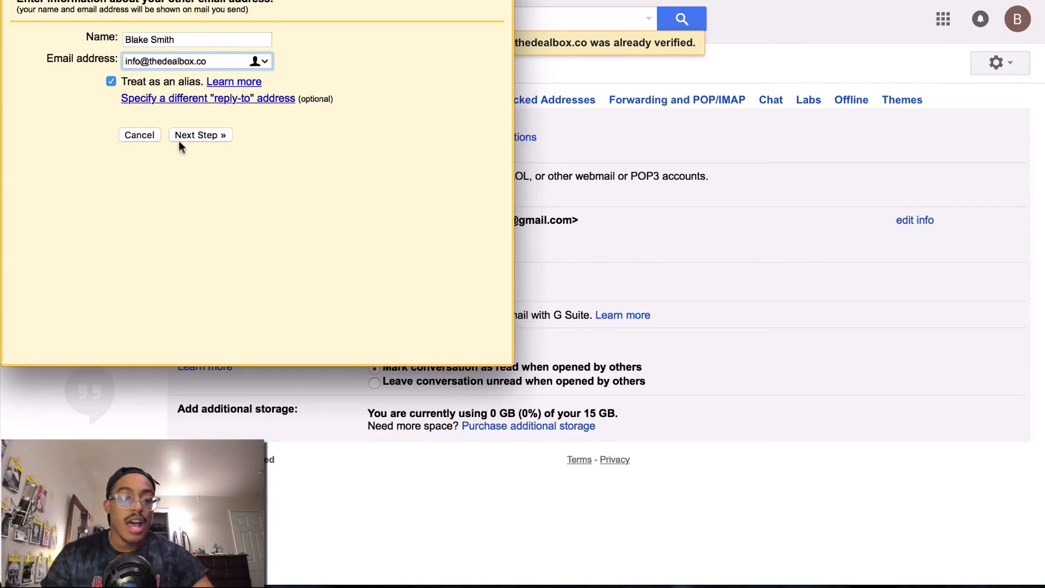
{"action": "left_click", "coordinate": [111, 82]}
{"action": "left_click", "coordinate": [208, 136]}
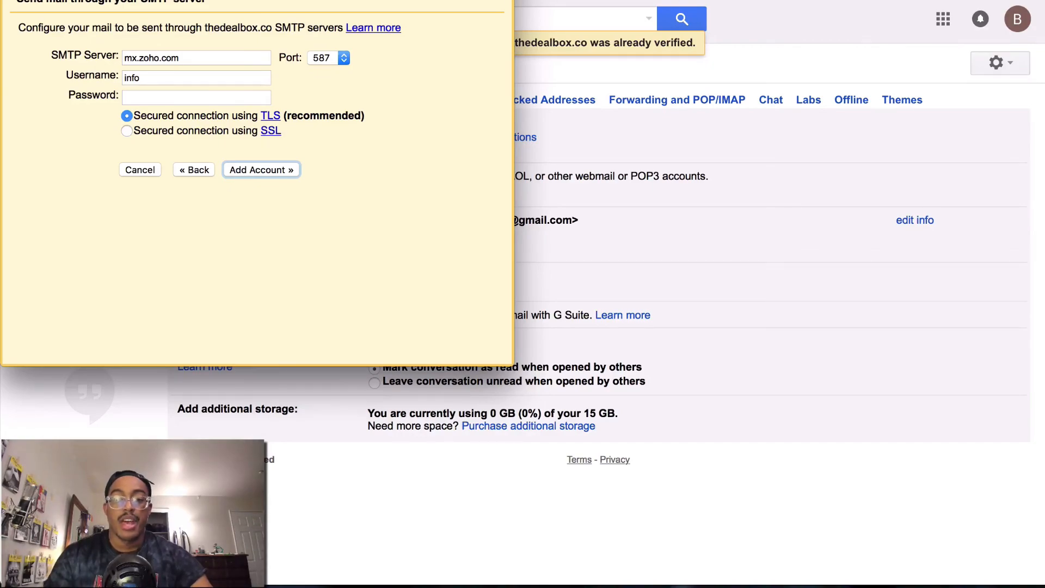
{"action": "left_click", "coordinate": [688, 1]}
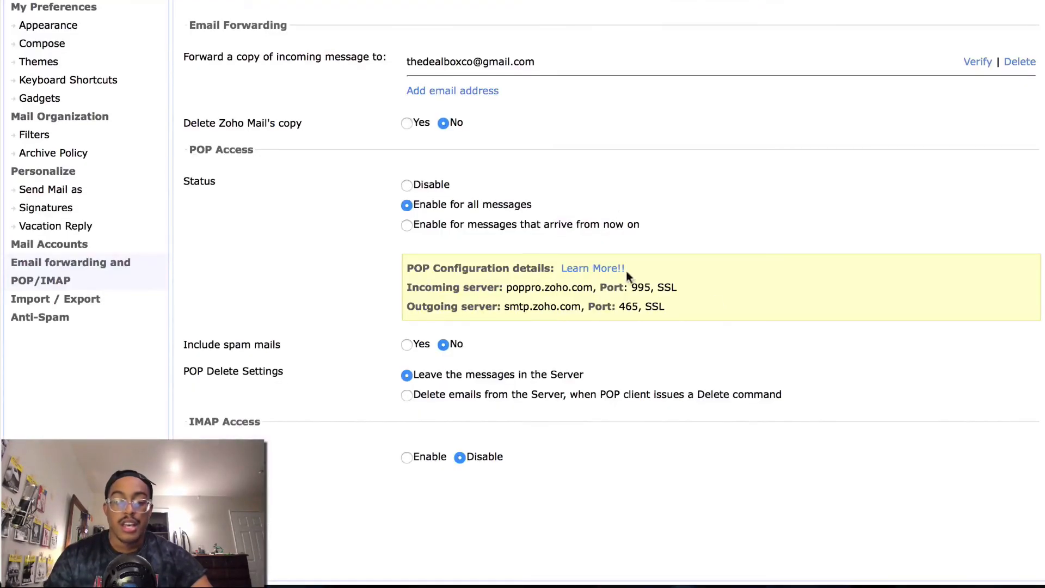
Copy the outgoing server name smtp.zoho.com from Zoho's POP settings page
{"action": "key", "text": "ctrl+Up"}
{"action": "left_click", "coordinate": [131, 122]}
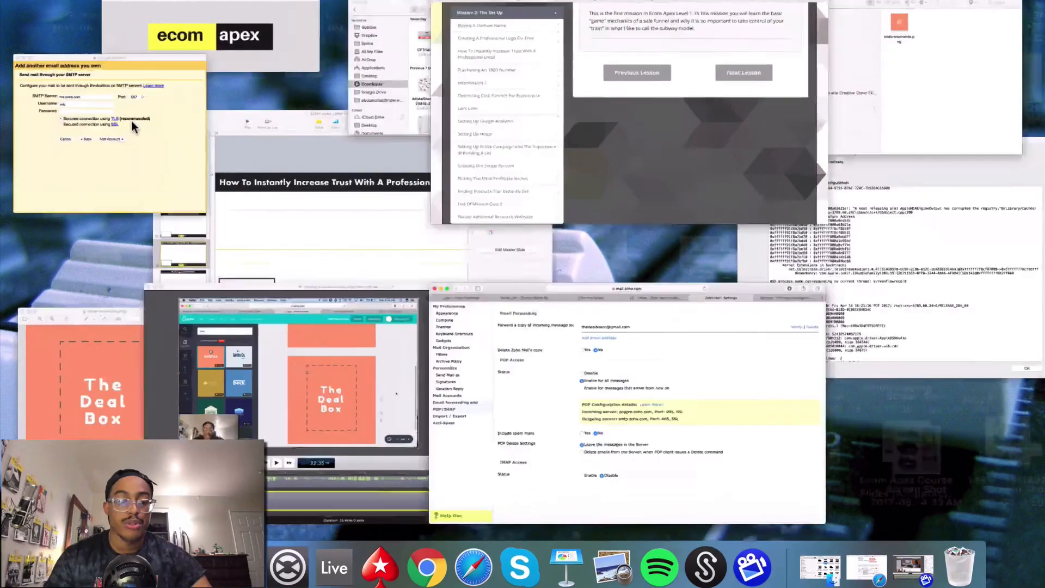
{"action": "left_click_drag", "start_coordinate": [294, 0], "coordinate": [234, 0]}
{"action": "left_click_drag", "start_coordinate": [114, 0], "coordinate": [161, 0]}
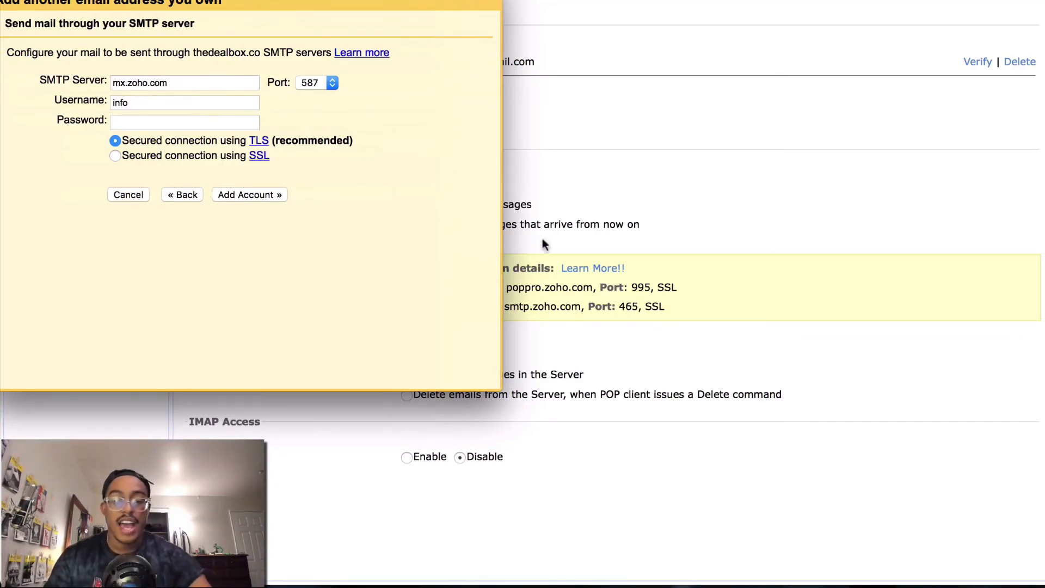
{"action": "left_click", "coordinate": [525, 220]}
{"action": "left_click_drag", "start_coordinate": [505, 305], "coordinate": [581, 309]}
{"action": "key", "text": "super+c"}
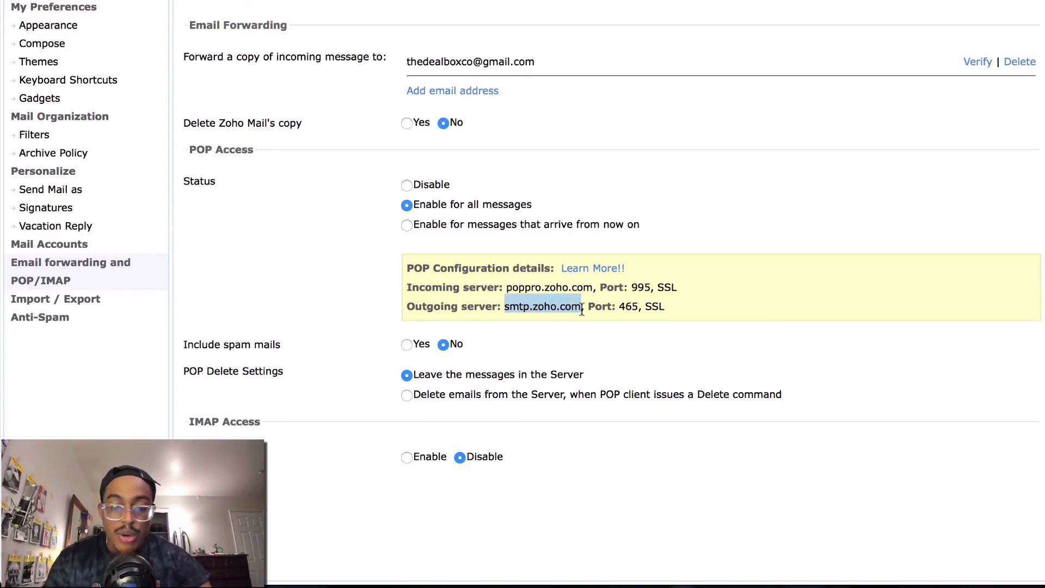
{"action": "key", "text": "ctrl+Up"}
{"action": "left_click", "coordinate": [171, 103]}
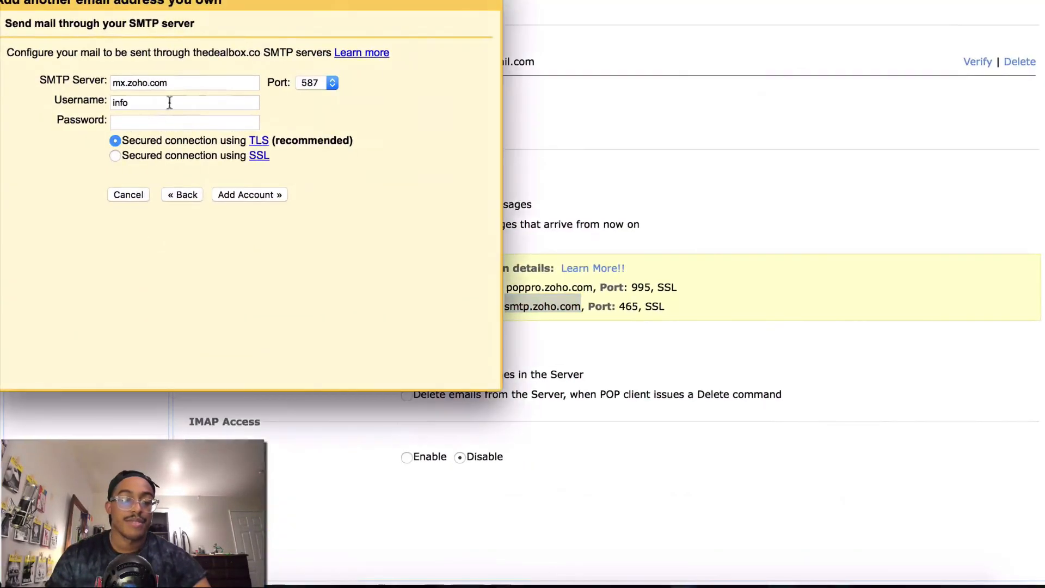
{"action": "triple_click", "coordinate": [147, 78]}
{"action": "key", "text": "super+v"}
Use the full thedealbox.co address as username, enter the password, pick SSL on port 465, and submit
{"action": "double_click", "coordinate": [136, 99]}
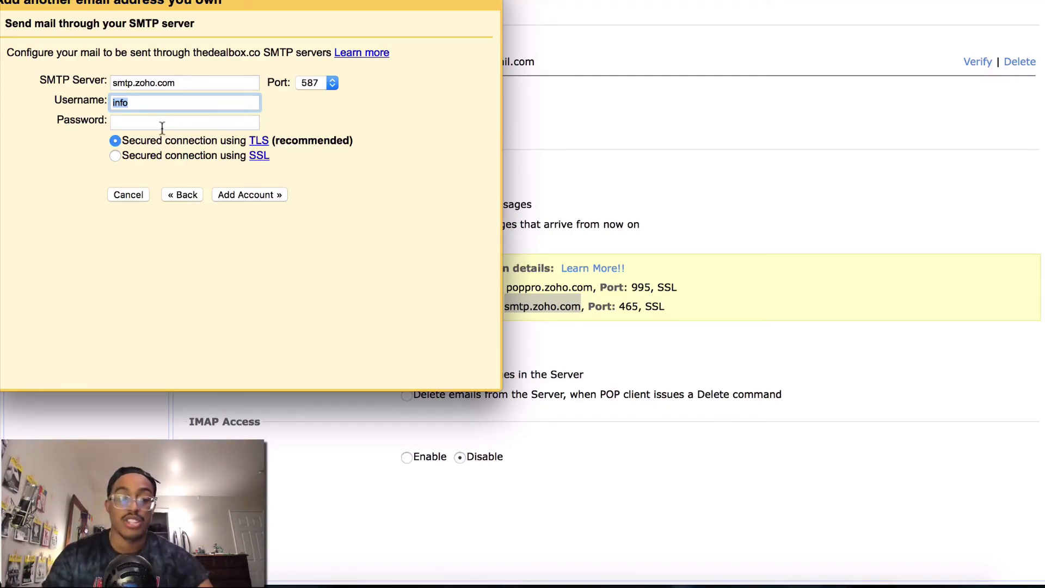
{"action": "left_click", "coordinate": [153, 104]}
{"action": "type", "text": "@thedealbox.co"}
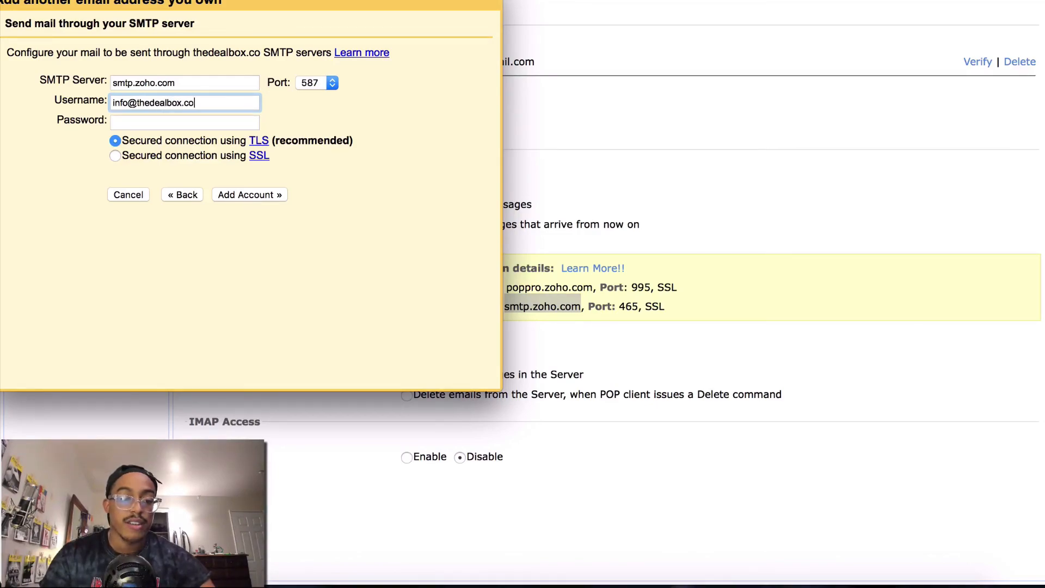
{"action": "key", "text": "Tab"}
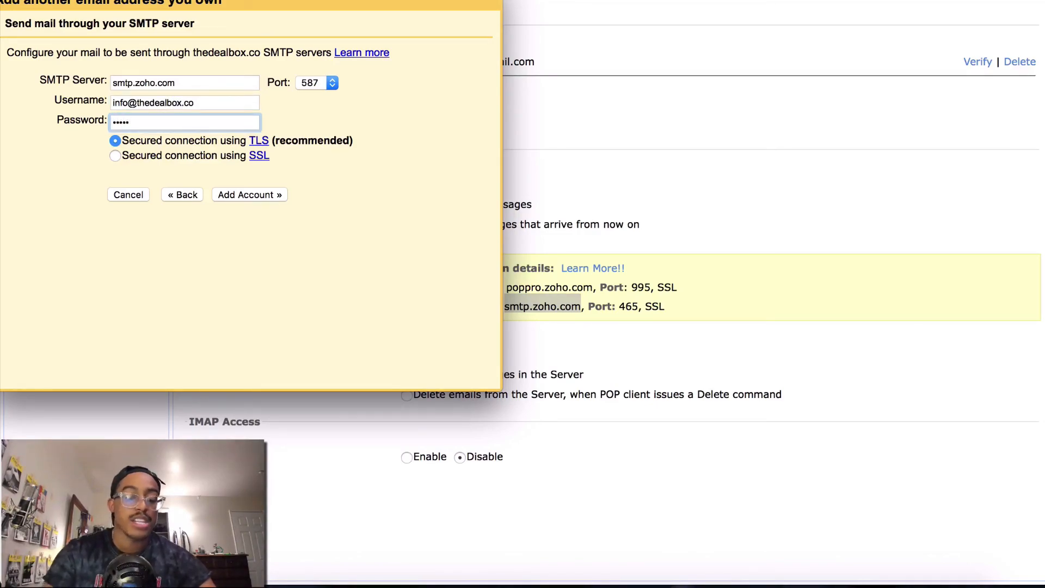
{"action": "left_click", "coordinate": [116, 157]}
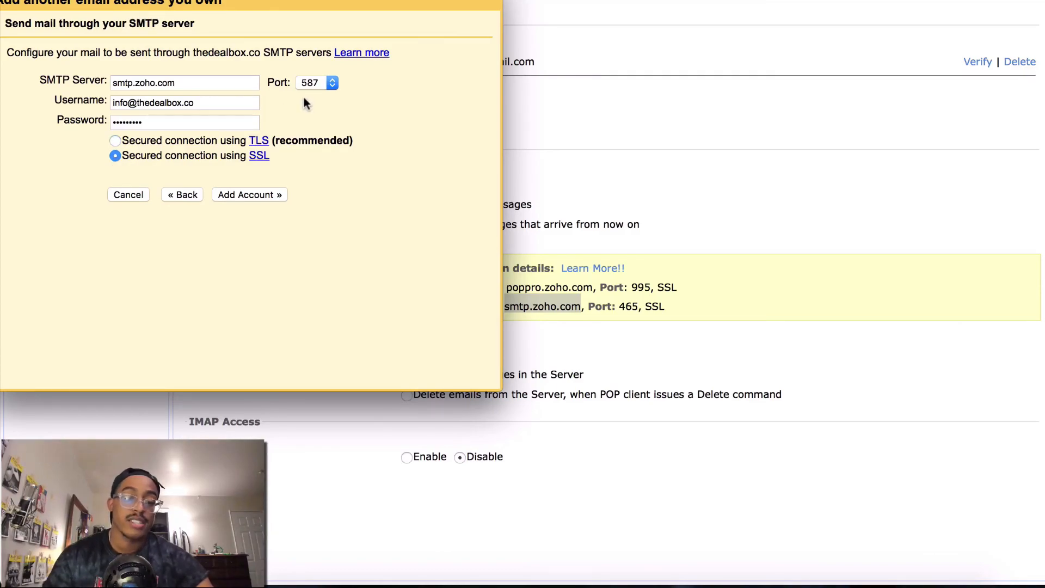
{"action": "left_click", "coordinate": [312, 84]}
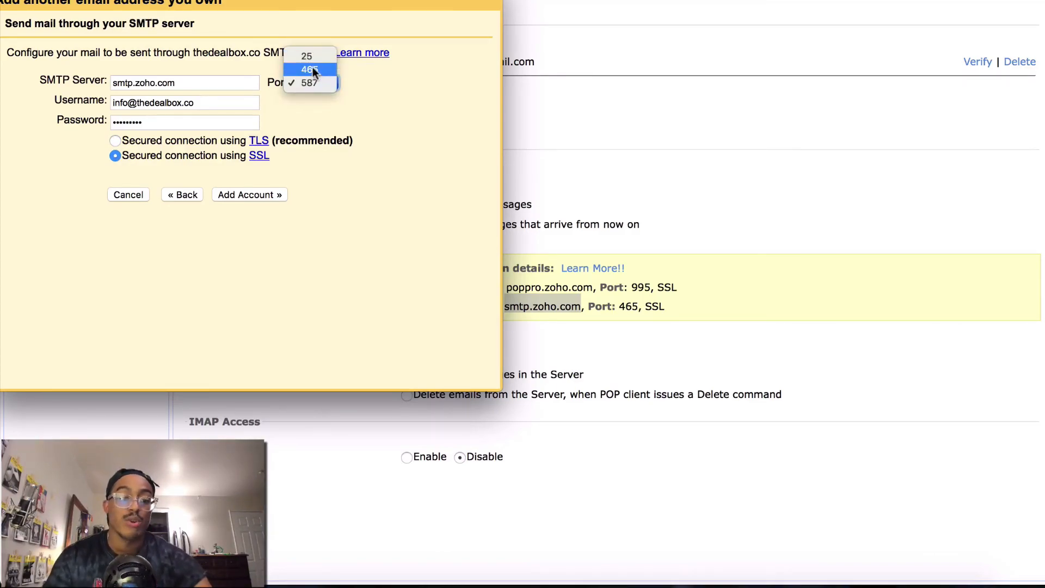
{"action": "left_click", "coordinate": [312, 67]}
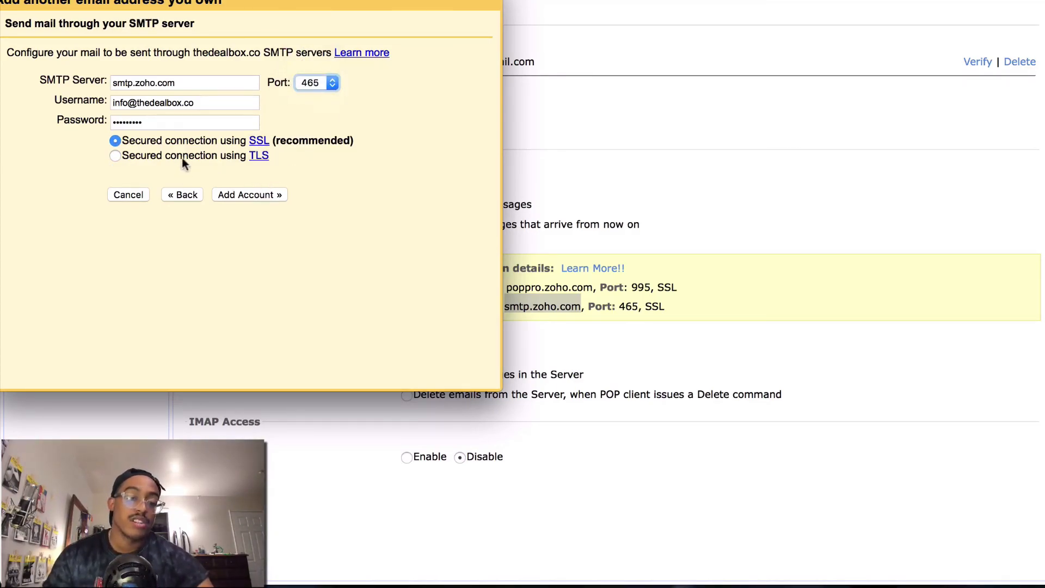
{"action": "left_click", "coordinate": [246, 194]}
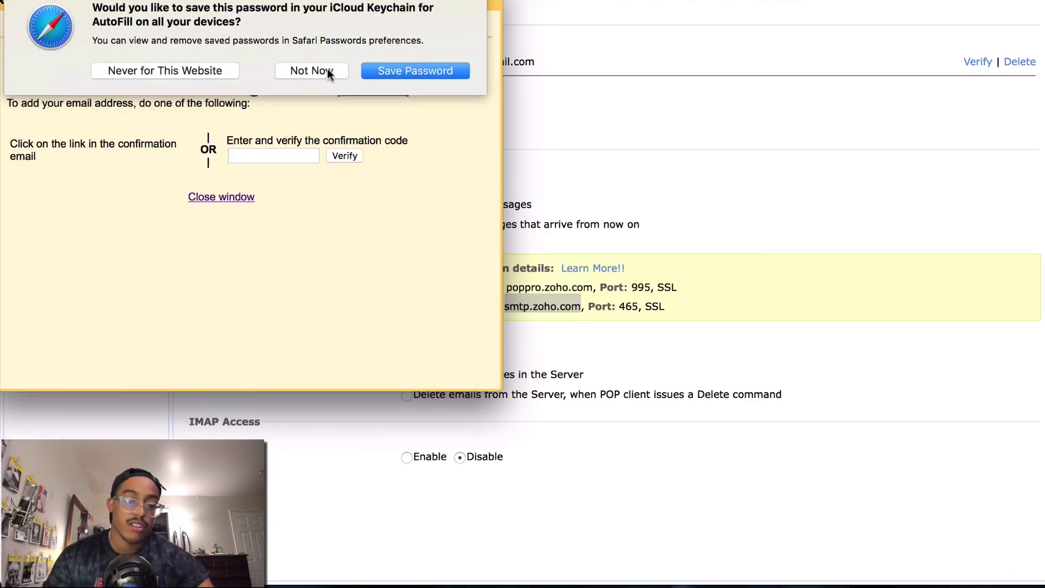
Decline saving the password, then confirm Gmail's send-as request from the confirmation email in Zoho Mail
{"action": "left_click", "coordinate": [322, 70]}
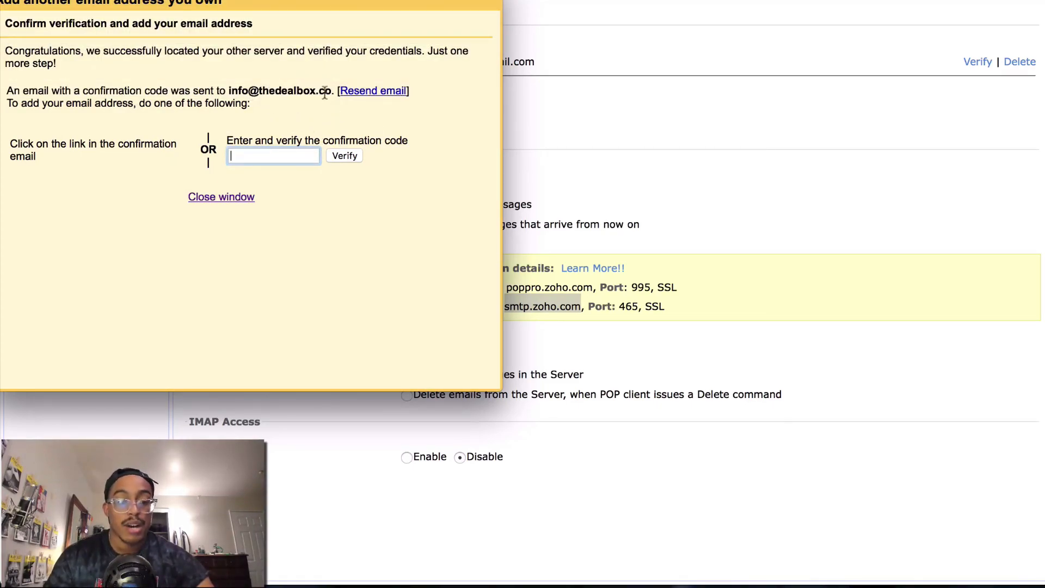
{"action": "left_click", "coordinate": [589, 1]}
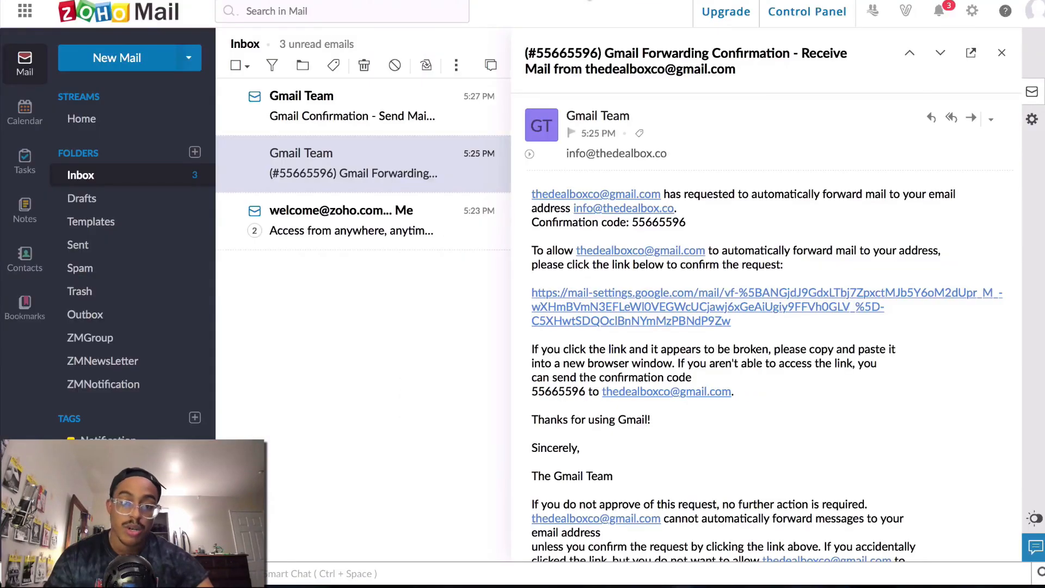
{"action": "left_click", "coordinate": [368, 118]}
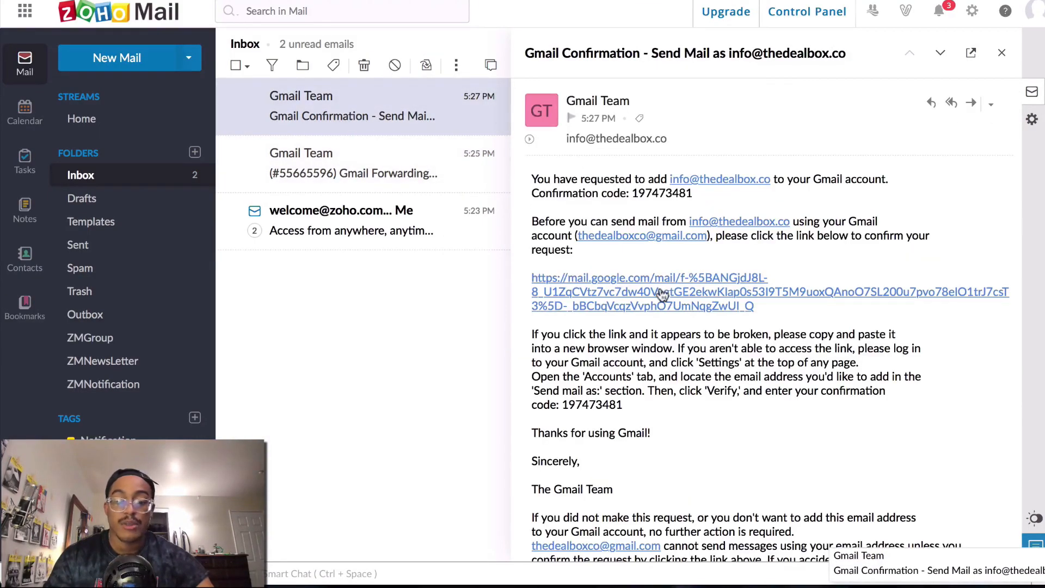
{"action": "left_click", "coordinate": [662, 307]}
{"action": "left_click", "coordinate": [83, 160]}
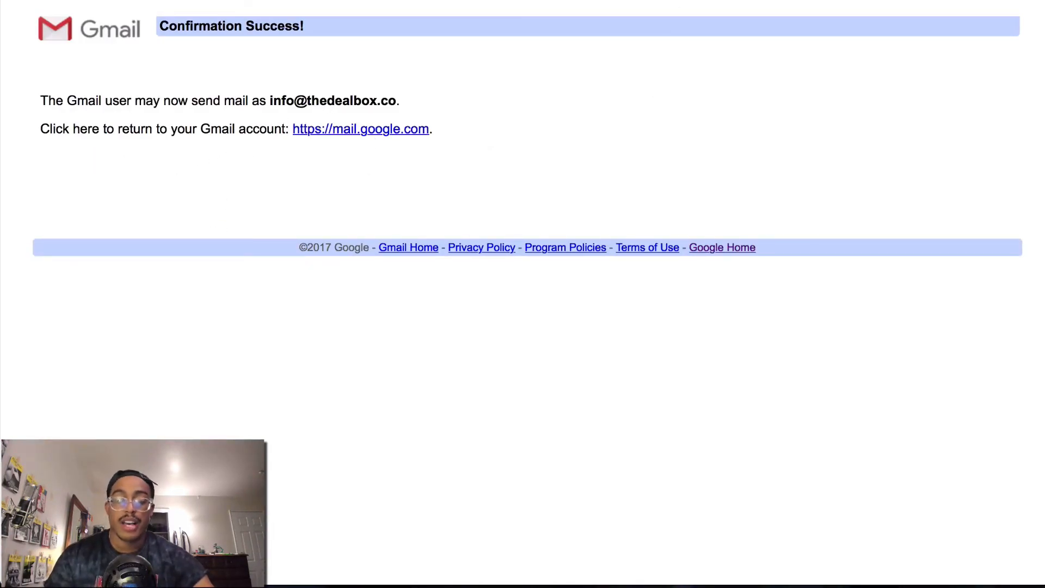
{"action": "key", "text": "super+w"}
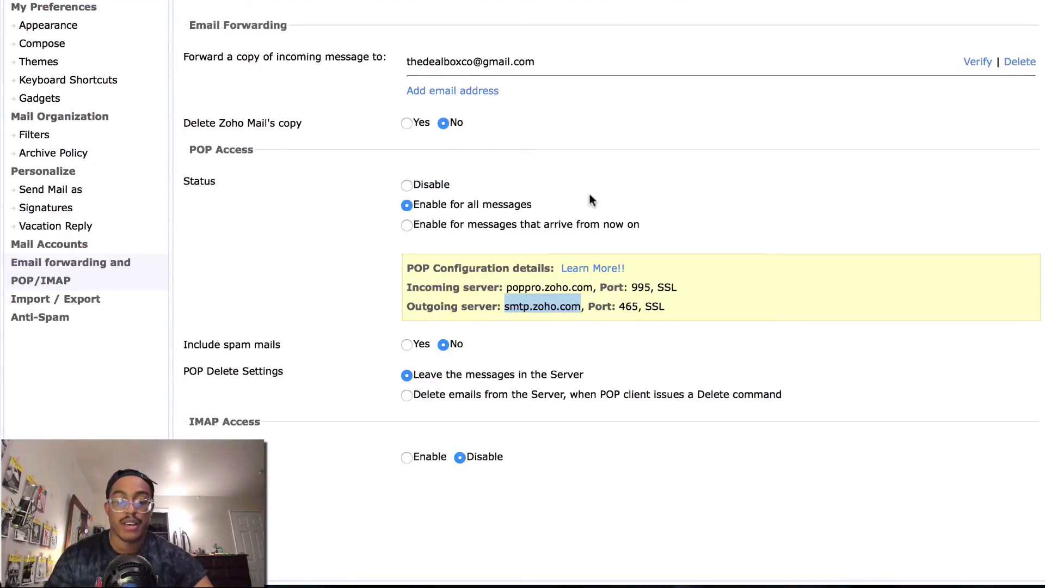
{"action": "left_click", "coordinate": [647, 0]}
{"action": "left_click", "coordinate": [669, 0]}
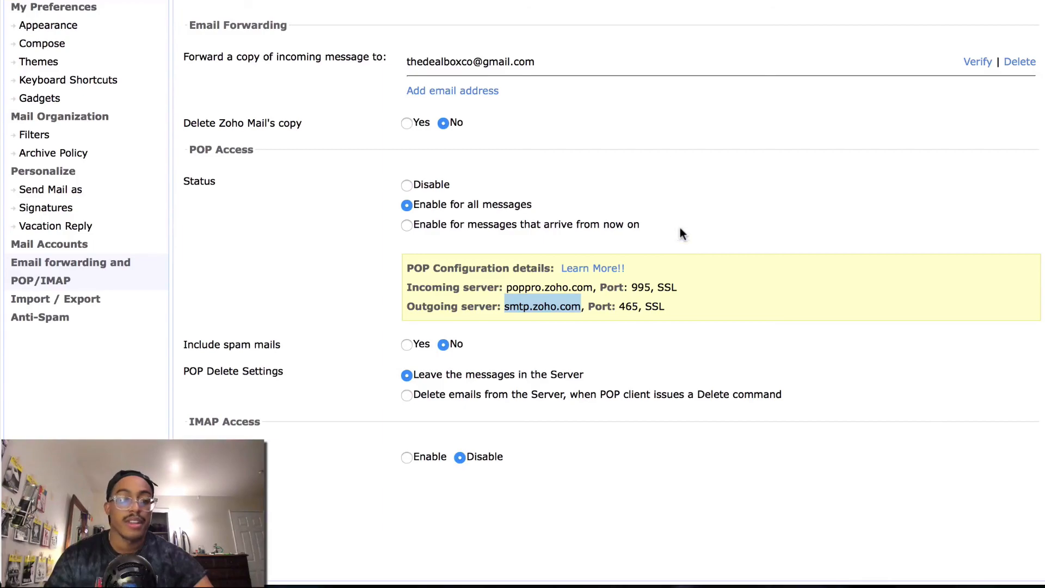
{"action": "left_click", "coordinate": [599, 1]}
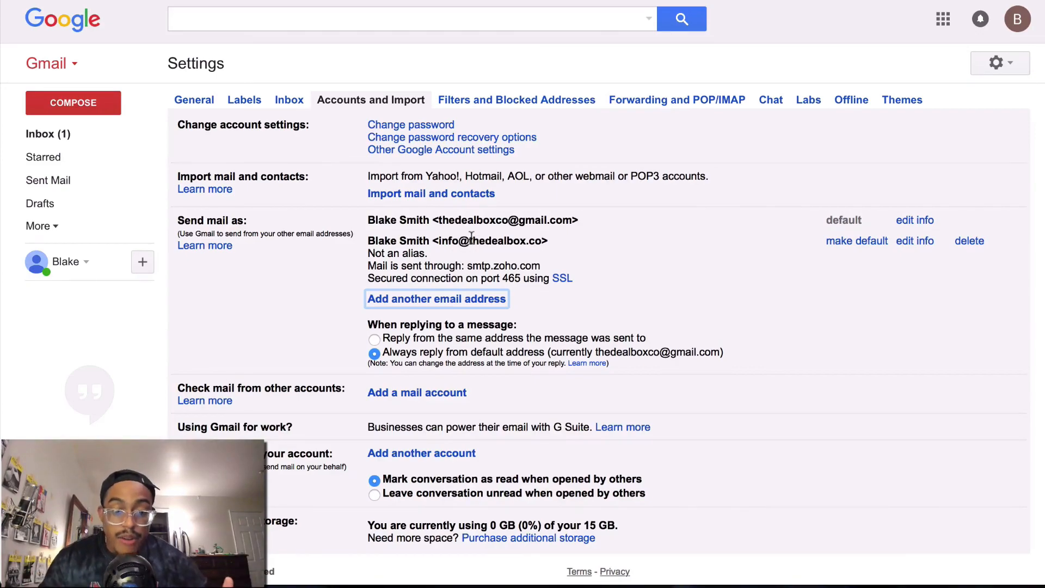
Make the thedealbox.co info address Gmail's default sender and start a new message to check it
{"action": "left_click_drag", "start_coordinate": [433, 241], "coordinate": [548, 242]}
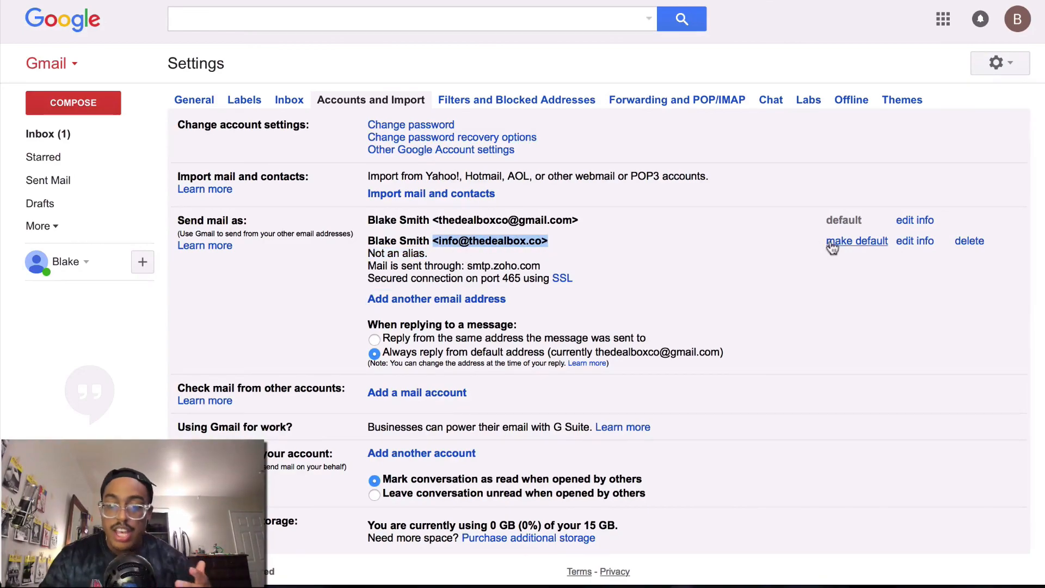
{"action": "left_click", "coordinate": [682, 261]}
{"action": "left_click", "coordinate": [849, 242]}
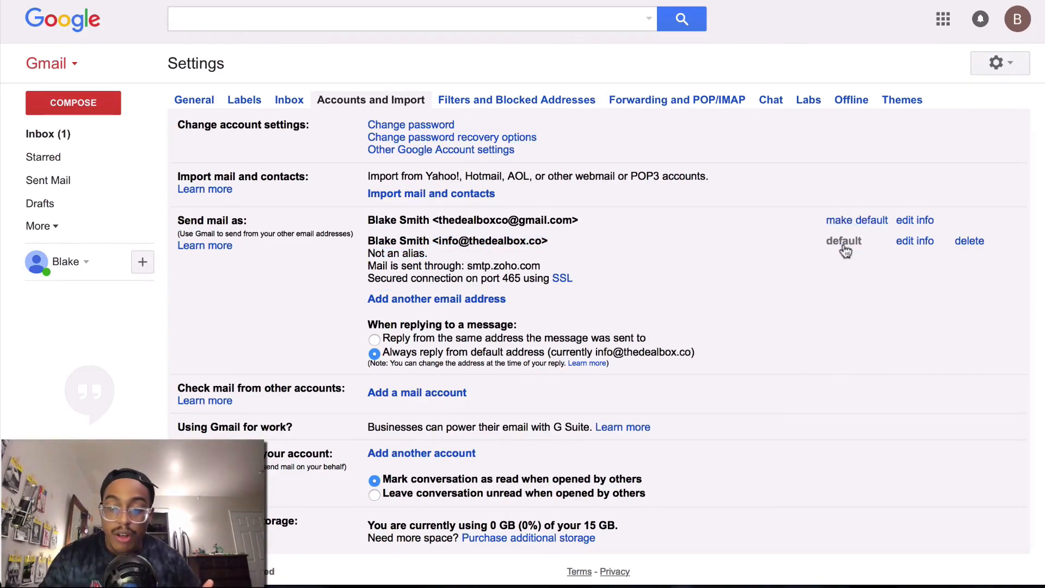
{"action": "left_click", "coordinate": [97, 108]}
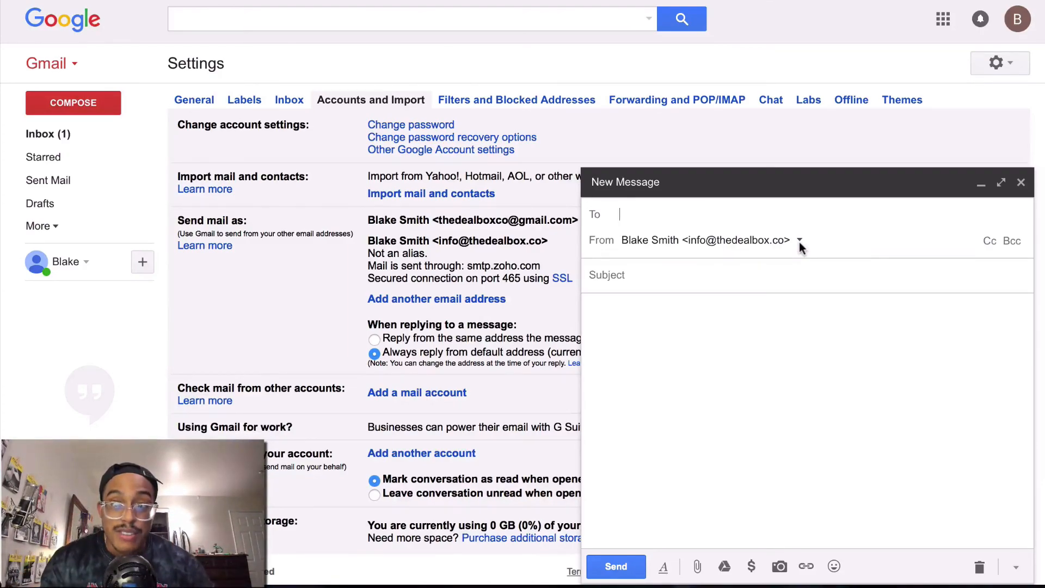
Check that the new message's From field shows the thedealbox.co address
{"action": "left_click", "coordinate": [734, 1]}
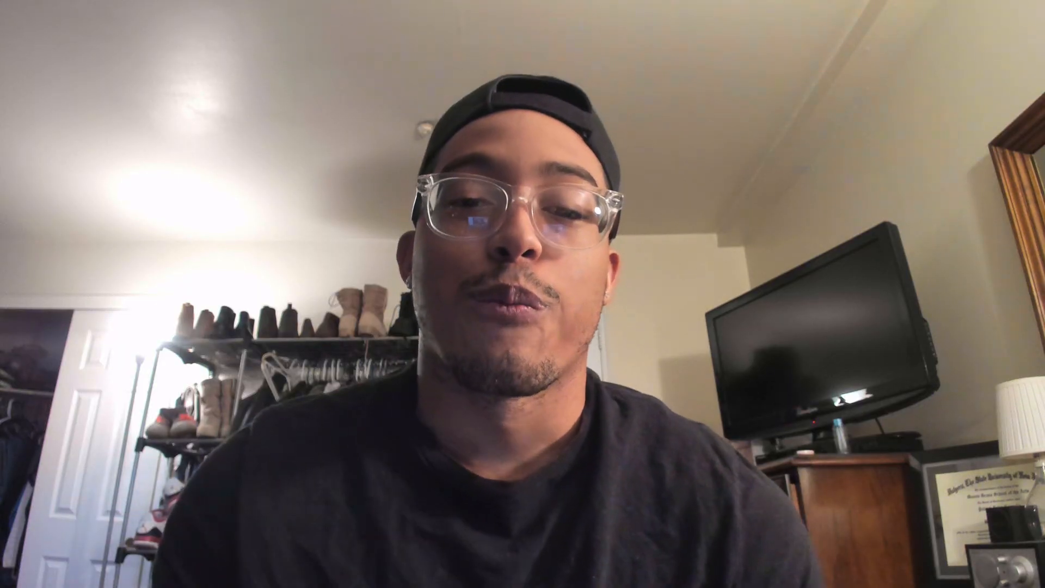